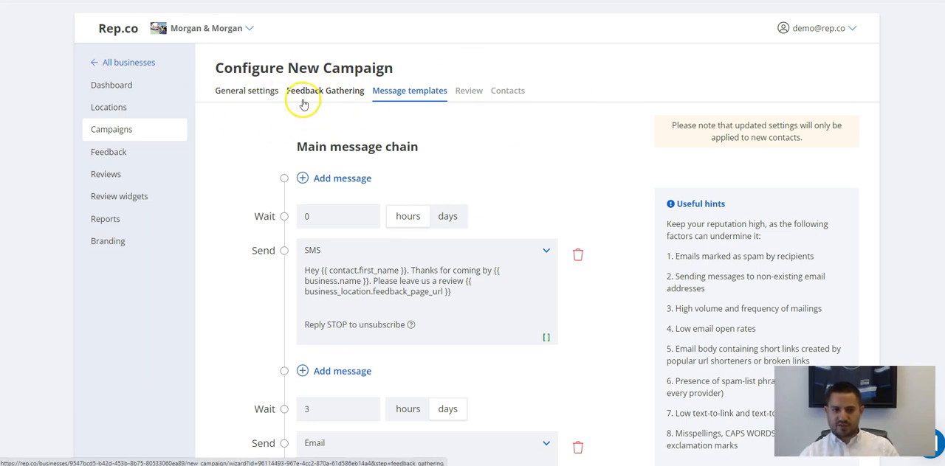
Open the campaign's Feedback Gathering settings, switch feedback gathering off and review the Positive page's text and preview.
click(316, 97)
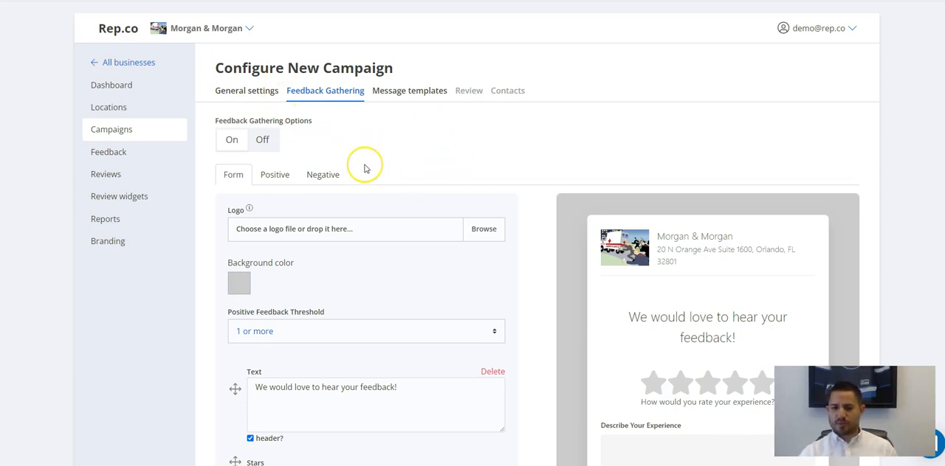
click(260, 142)
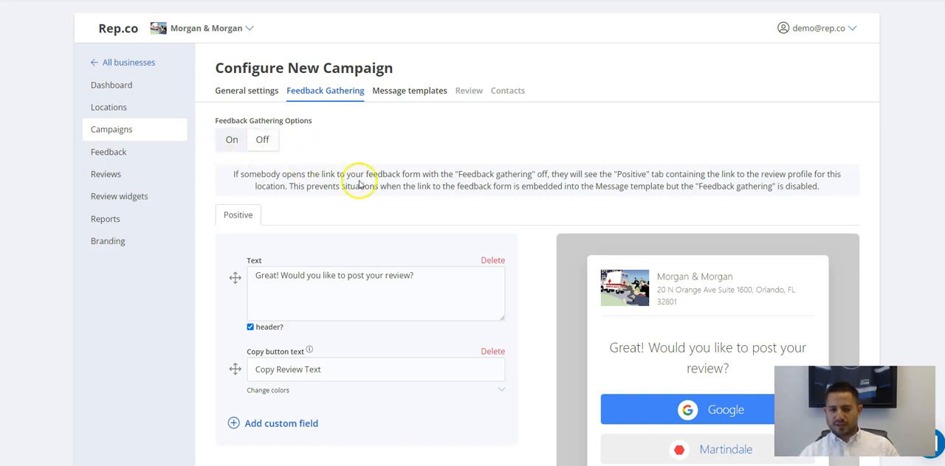
scroll(350, 198, down, 1)
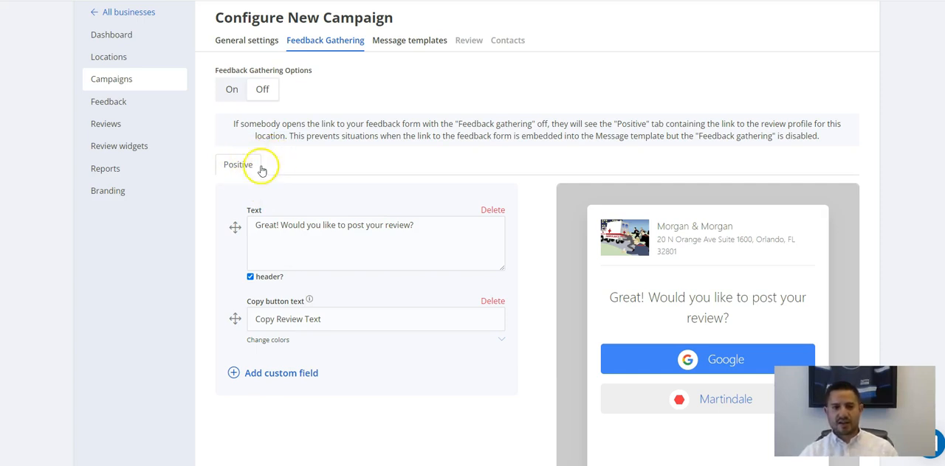
scroll(664, 285, down, 2)
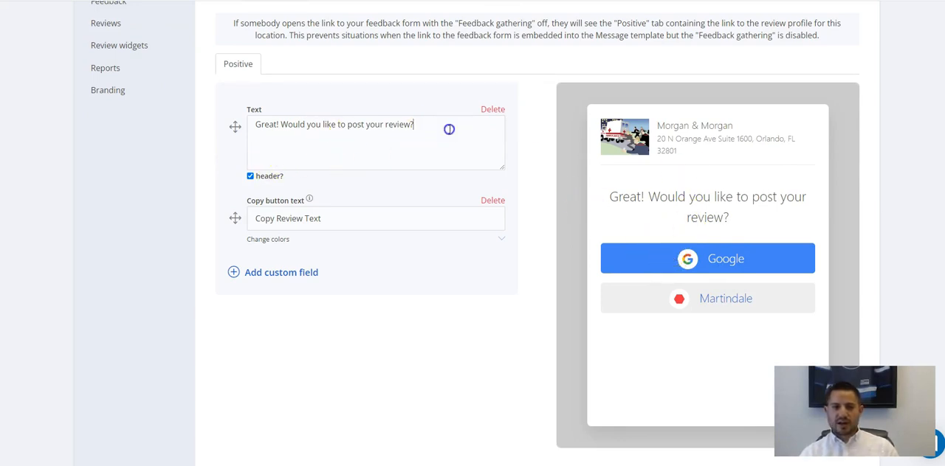
drag(449, 128, 226, 126)
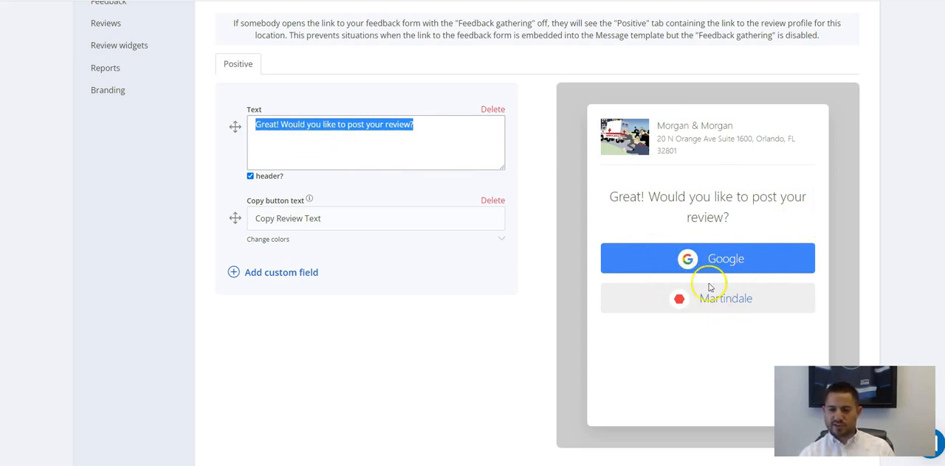
scroll(690, 260, up, 1)
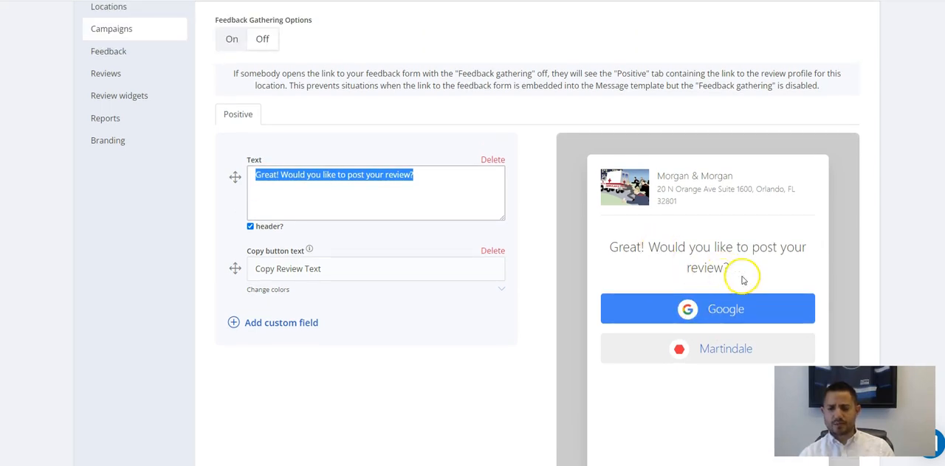
scroll(232, 88, up, 1)
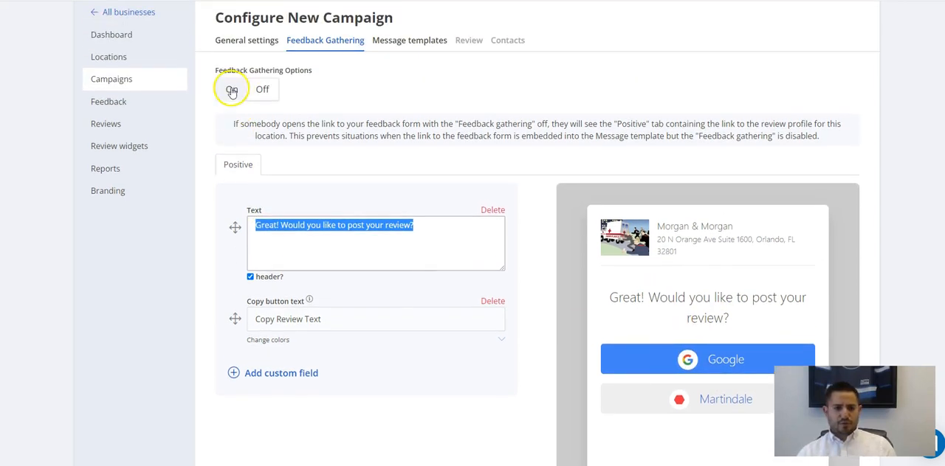
Switch feedback gathering back on and open the feedback form's settings.
click(232, 90)
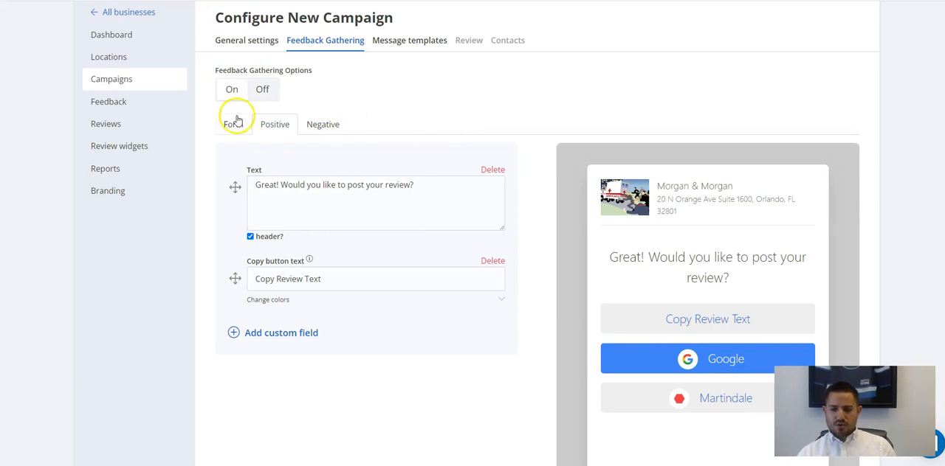
click(234, 124)
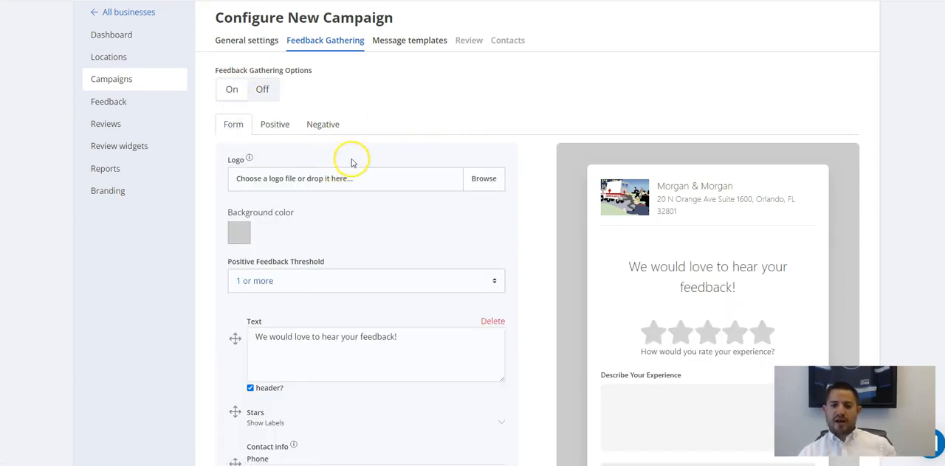
scroll(594, 225, down, 1)
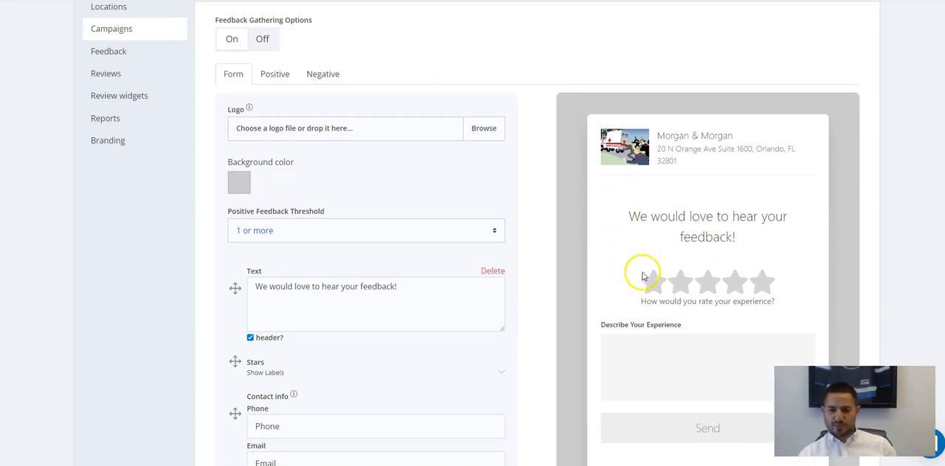
scroll(559, 211, up, 1)
scroll(368, 202, down, 2)
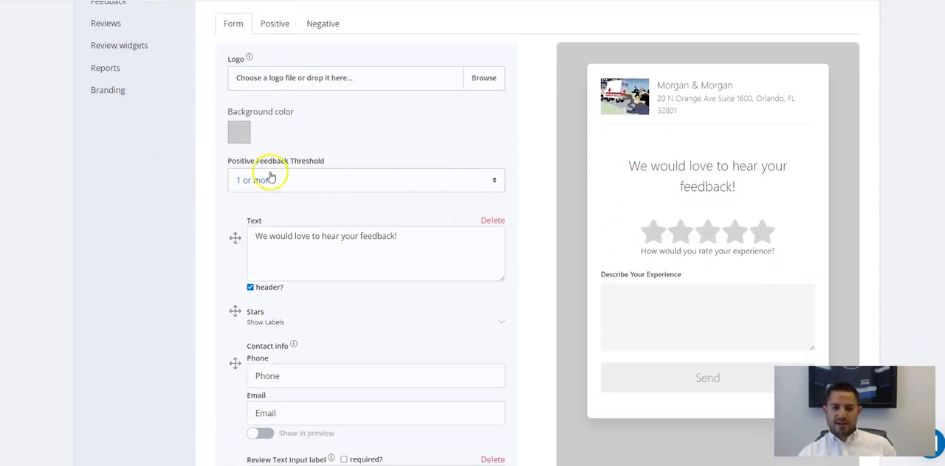
Examine the Positive Feedback Threshold options and view the Positive and Negative response pages.
click(335, 184)
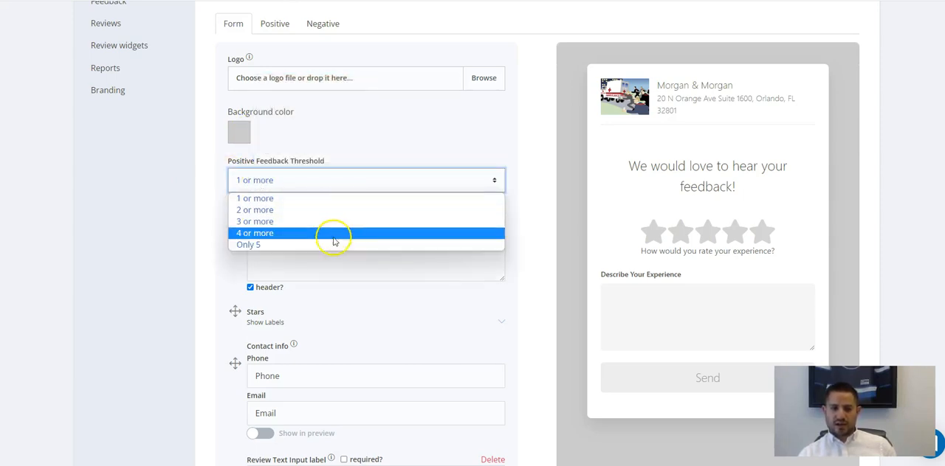
click(372, 147)
scroll(320, 113, up, 1)
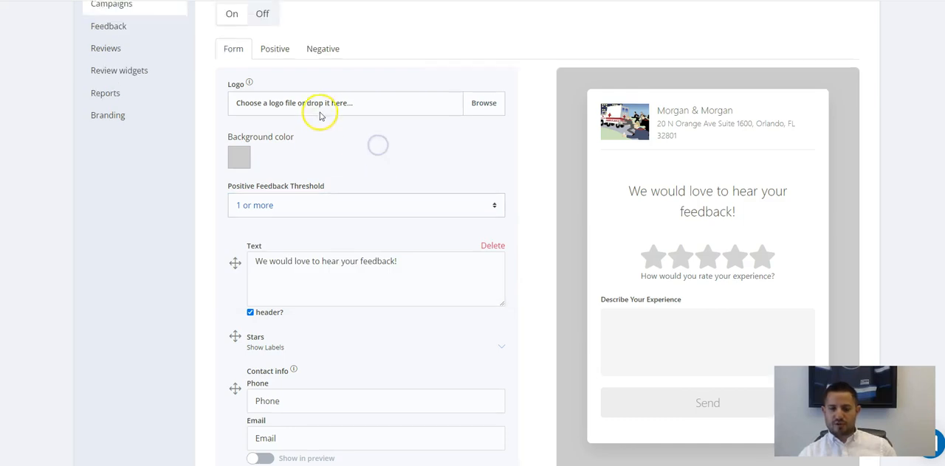
click(275, 75)
click(322, 74)
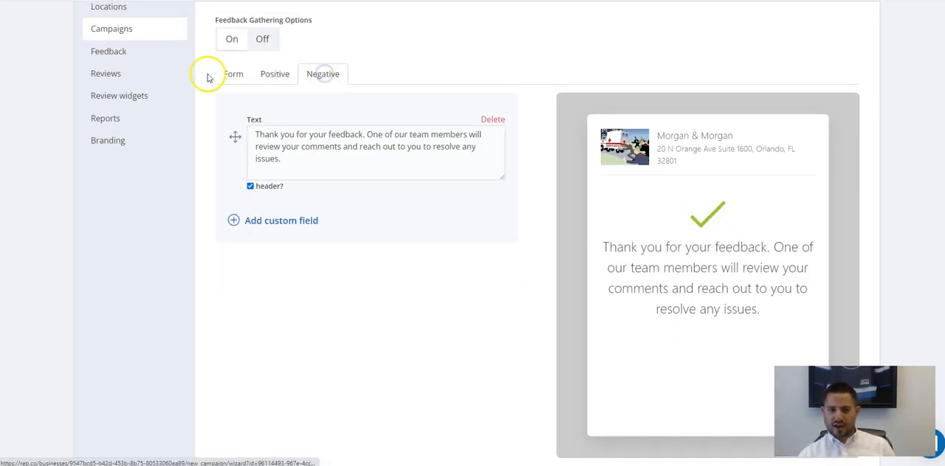
Set the feedback form's Positive Feedback Threshold to Only 5.
click(235, 75)
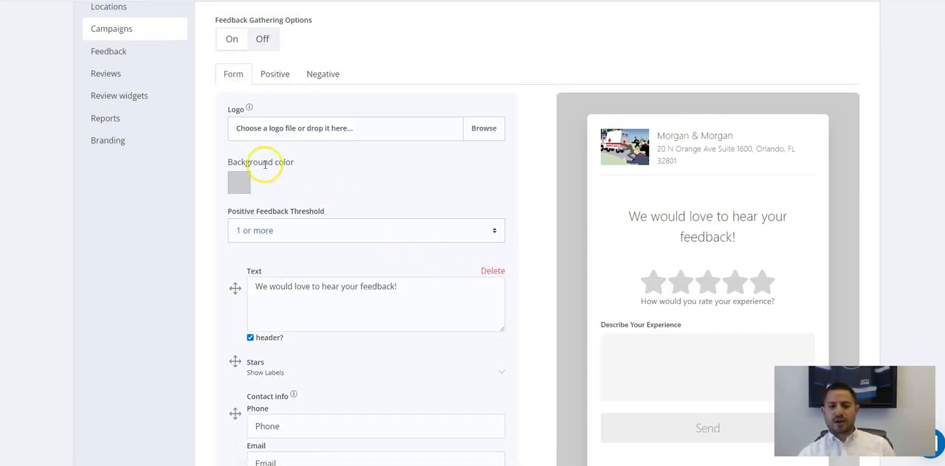
click(302, 232)
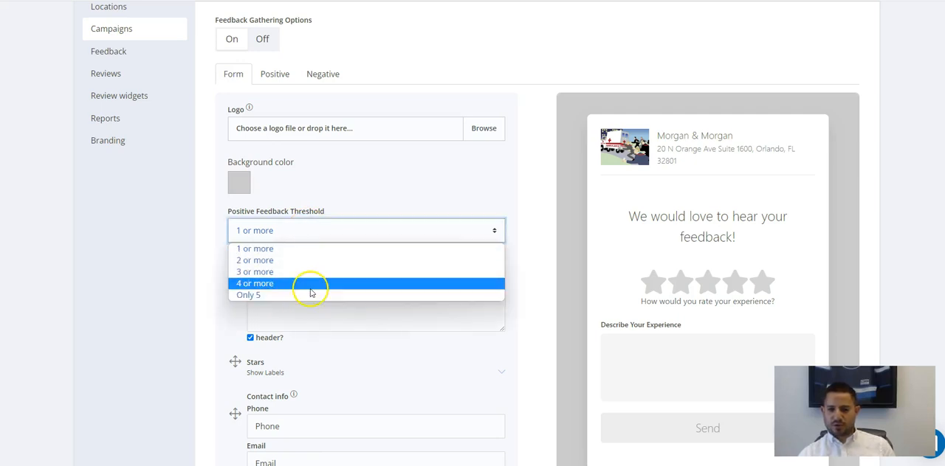
click(321, 297)
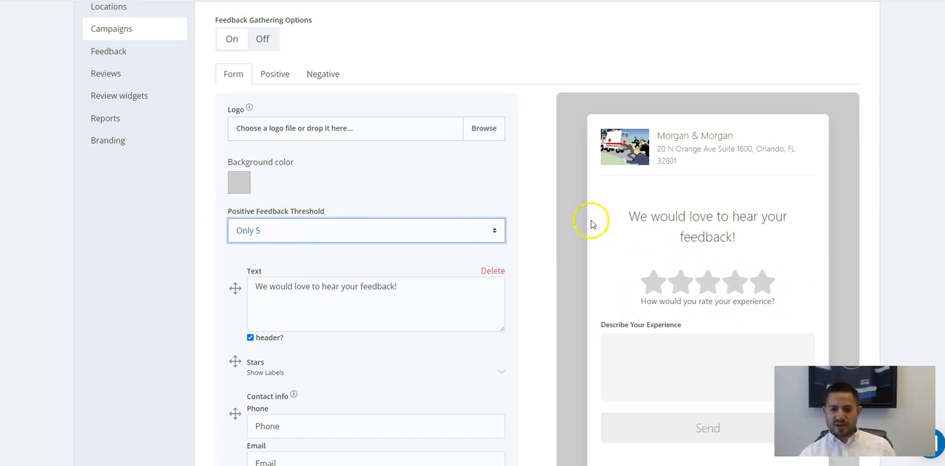
Compare the pages shown to customers after positive and negative feedback.
click(275, 78)
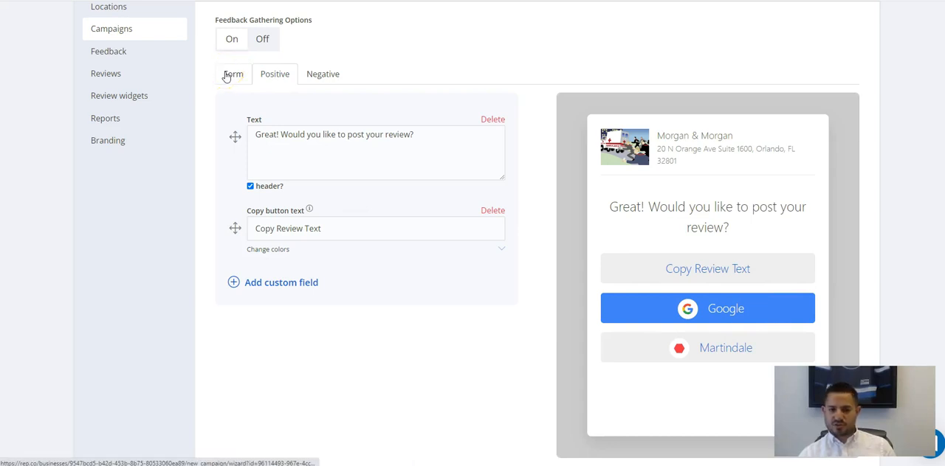
click(322, 75)
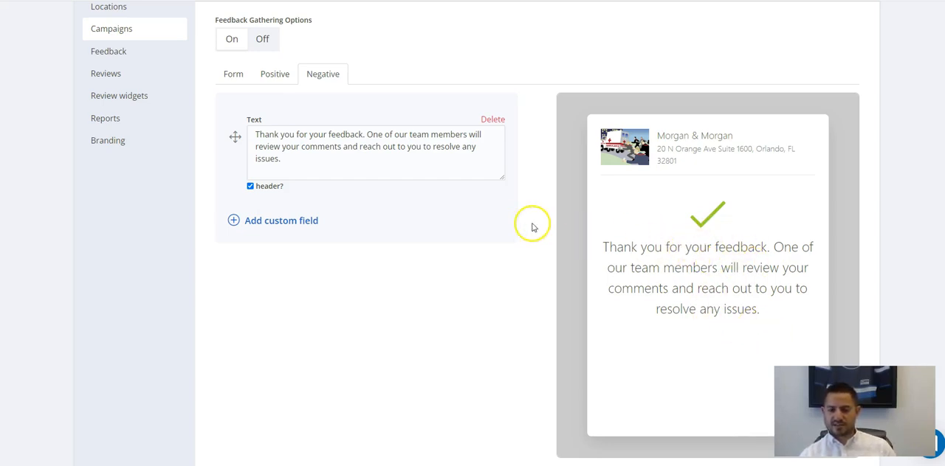
click(267, 74)
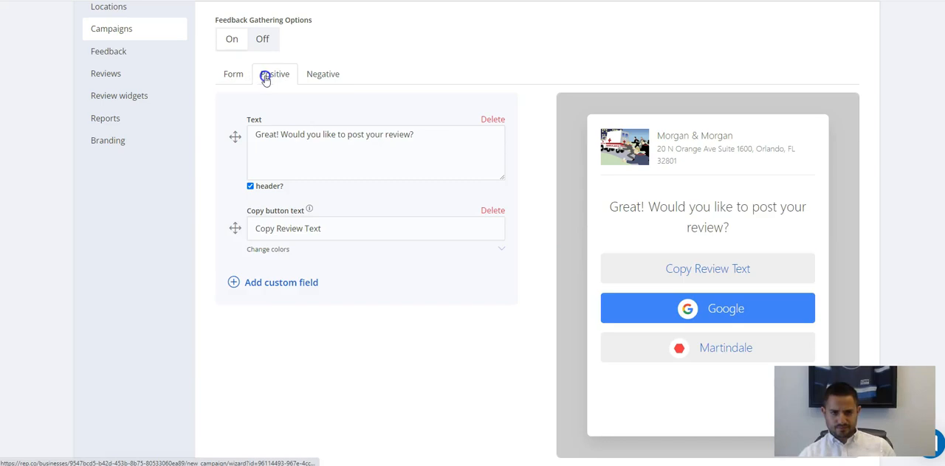
Change the feedback form's background color to red.
click(233, 74)
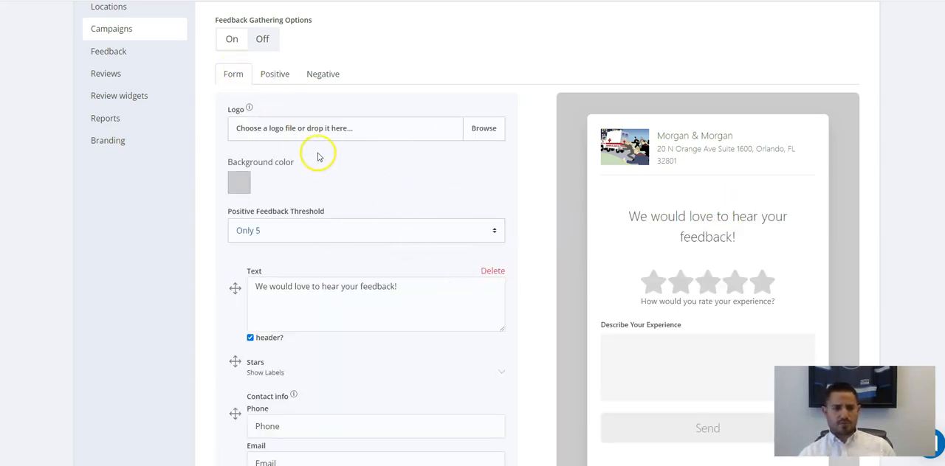
scroll(686, 185, down, 1)
scroll(288, 91, up, 1)
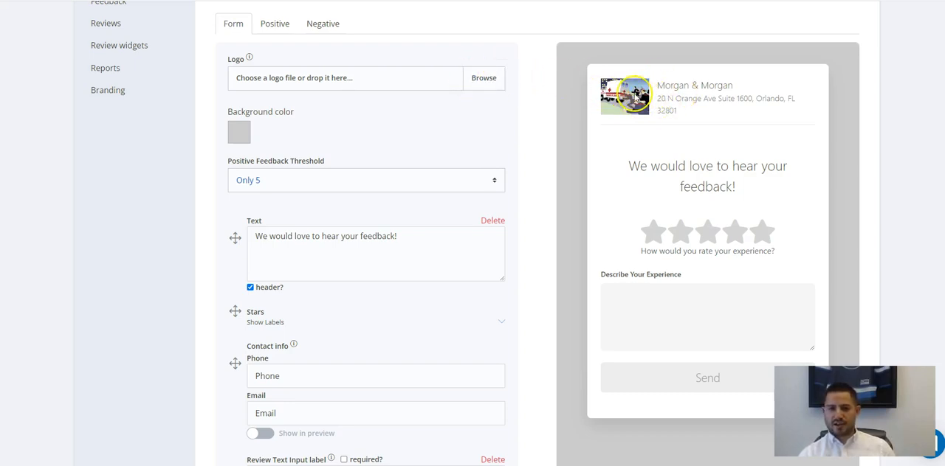
click(237, 135)
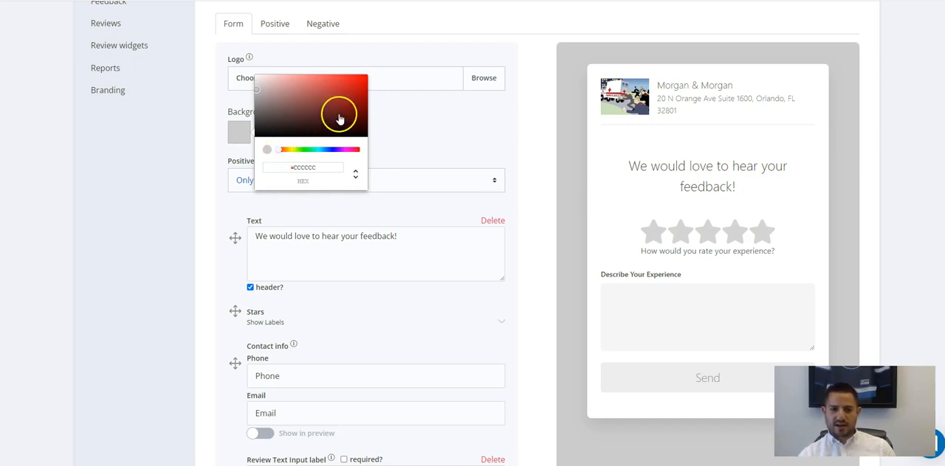
drag(348, 103, 350, 89)
click(430, 141)
click(412, 141)
scroll(384, 137, down, 1)
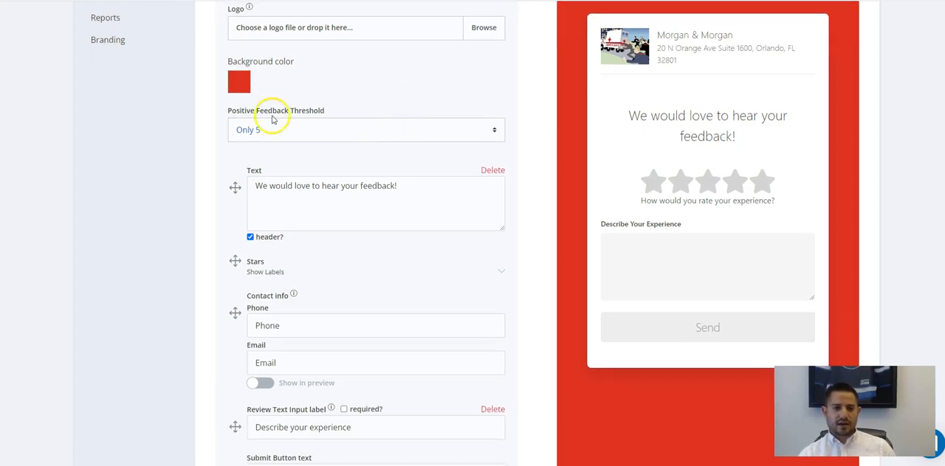
Delete the Review Text Input label field from the feedback form and check the form preview.
scroll(325, 127, down, 2)
scroll(336, 87, up, 1)
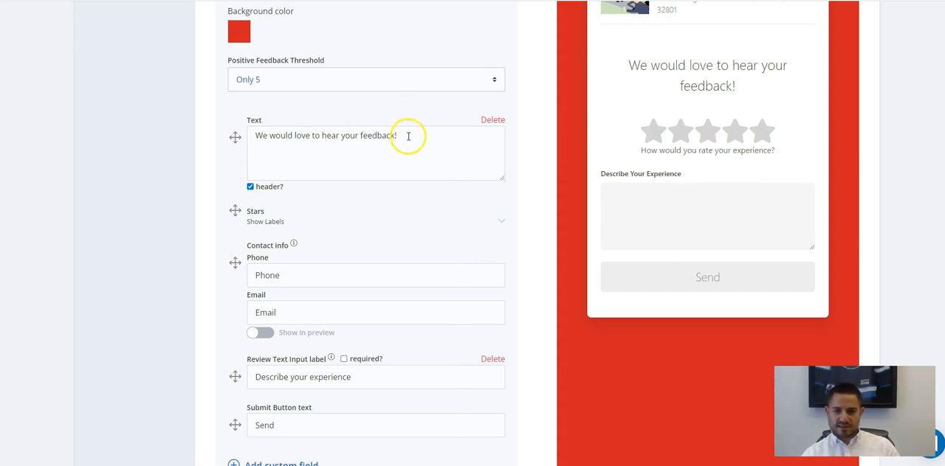
scroll(410, 168, up, 1)
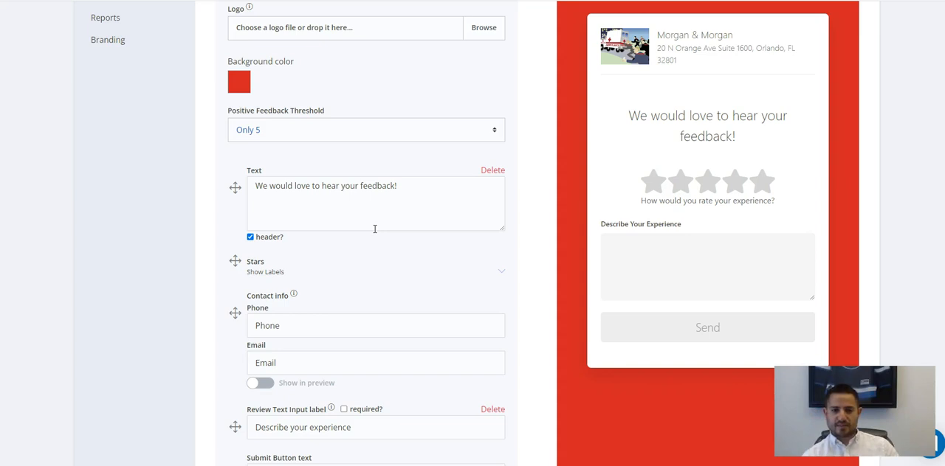
scroll(287, 178, down, 1)
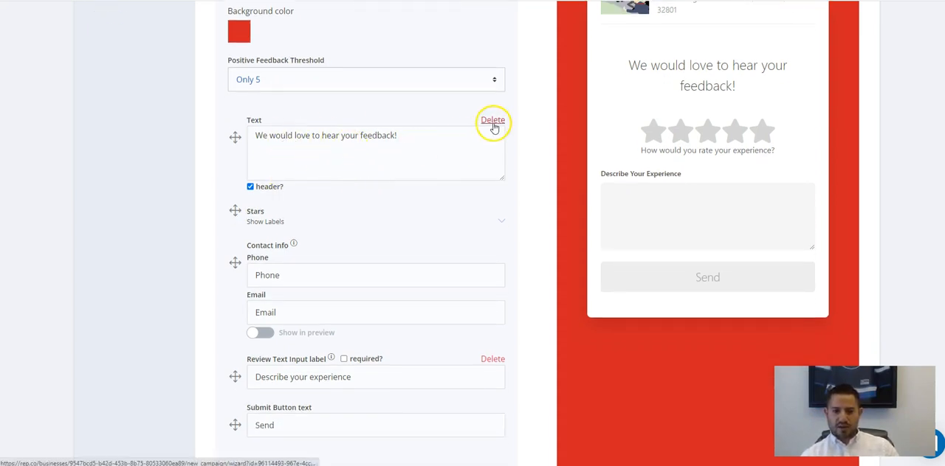
scroll(402, 168, down, 3)
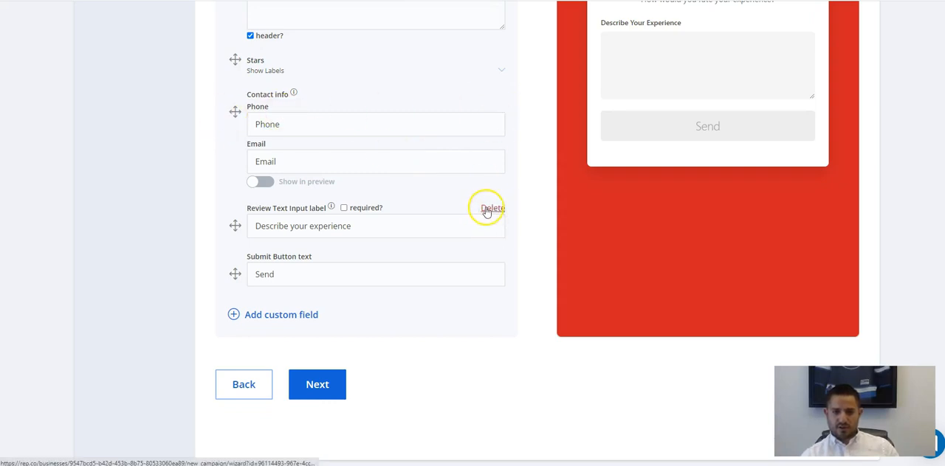
scroll(400, 227, up, 5)
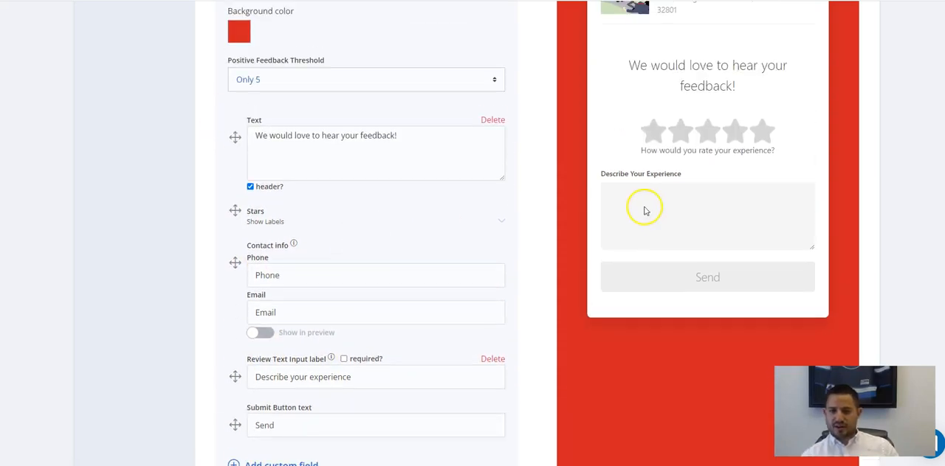
scroll(630, 215, down, 4)
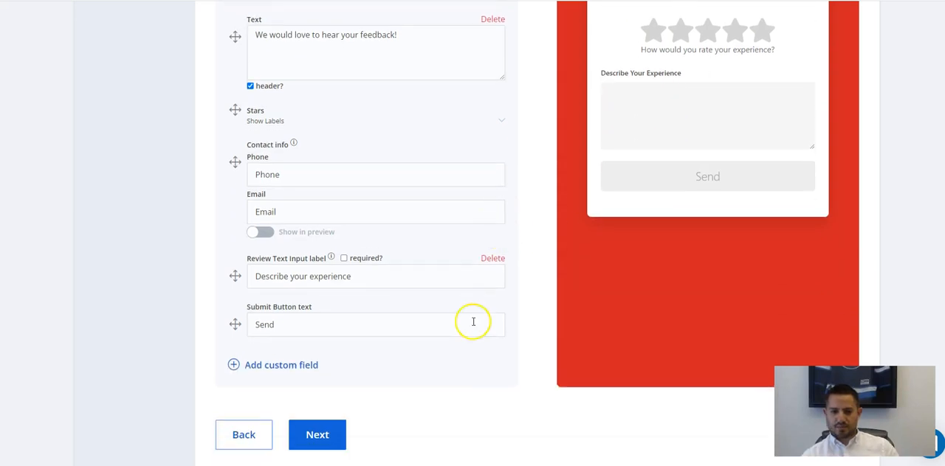
click(492, 260)
scroll(489, 260, up, 4)
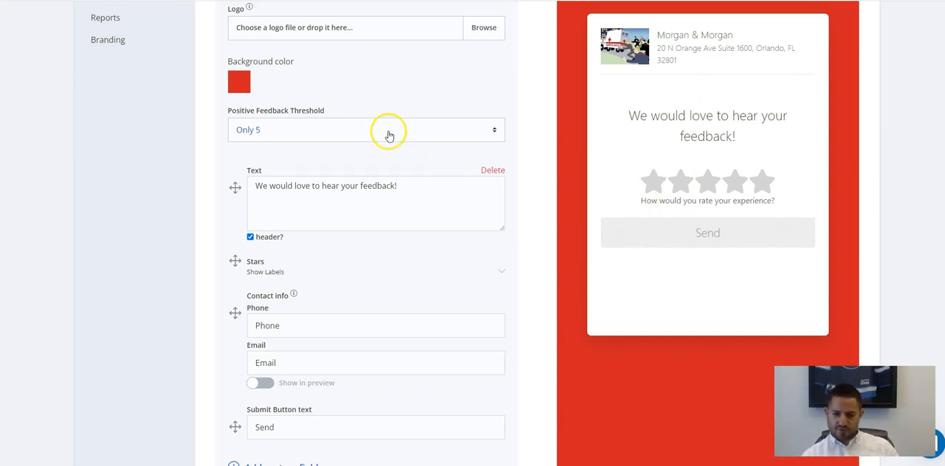
scroll(365, 133, up, 3)
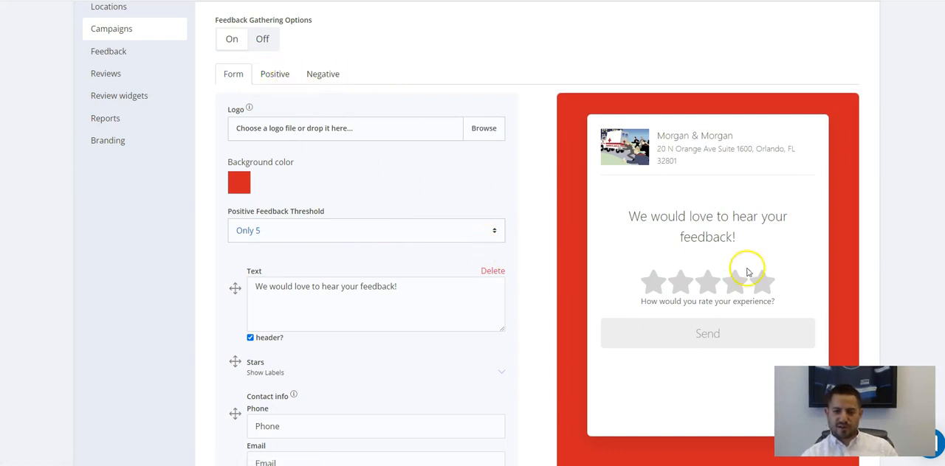
Add a custom Text Field to the feedback form.
scroll(707, 269, down, 3)
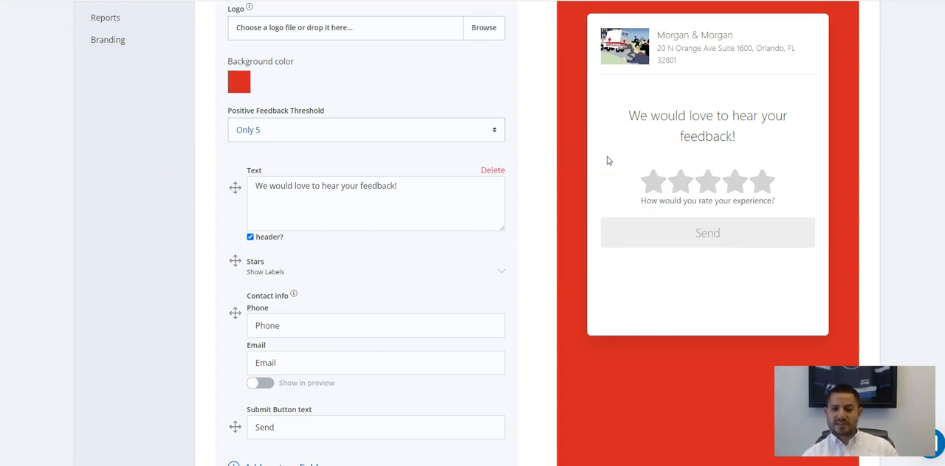
scroll(414, 174, down, 2)
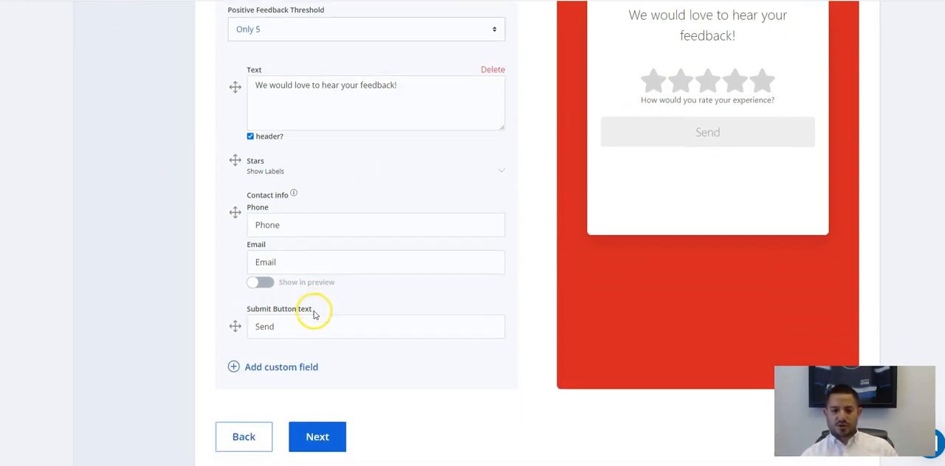
click(264, 368)
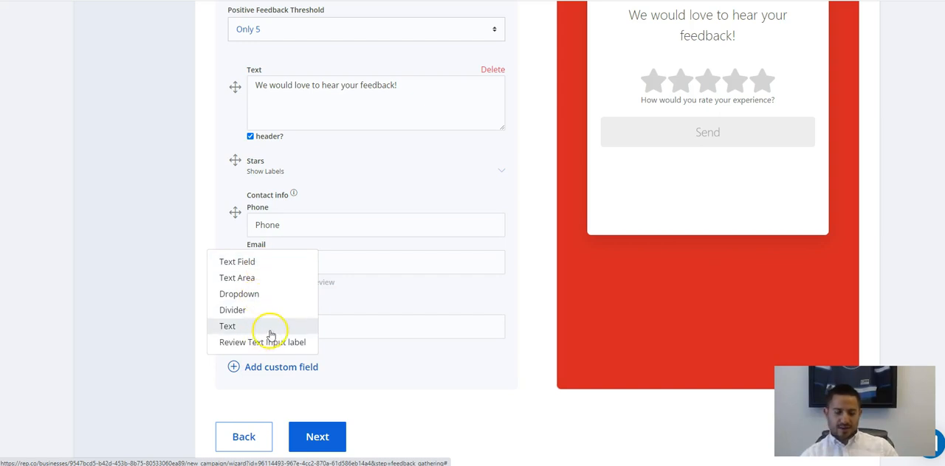
click(279, 270)
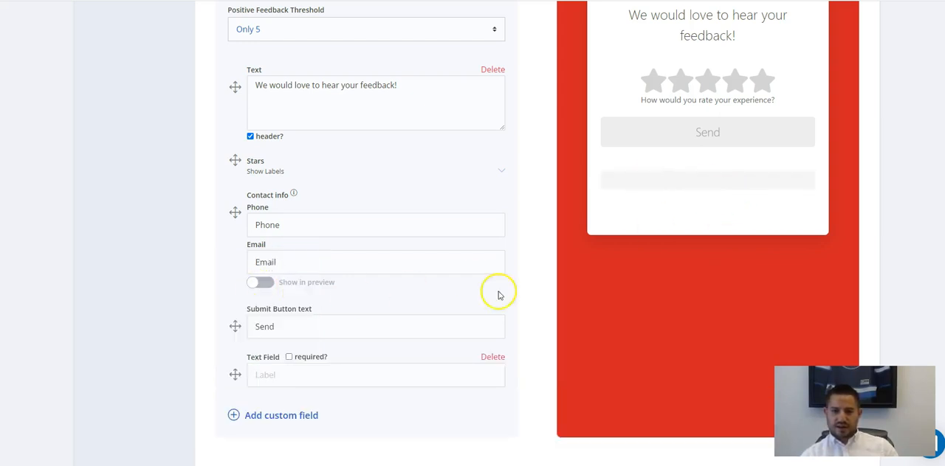
scroll(546, 259, up, 1)
scroll(517, 273, down, 2)
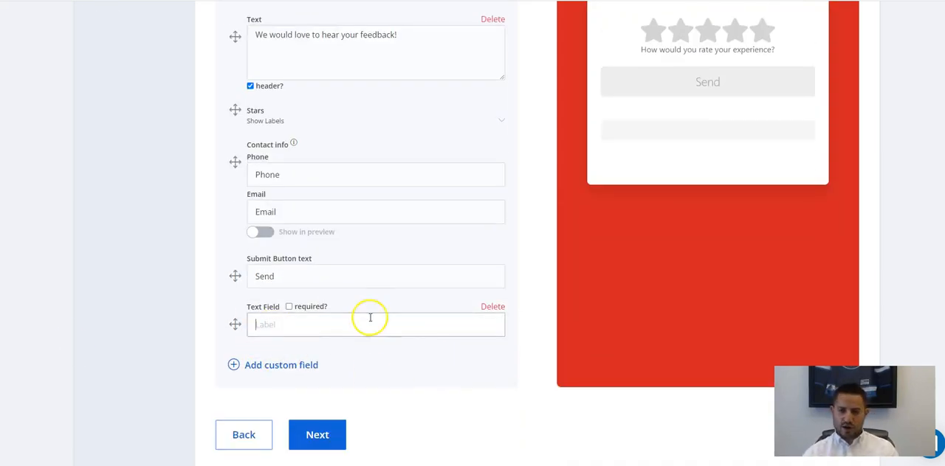
Reorder the feedback form so the new text field sits above the submit button.
drag(230, 256, 227, 260)
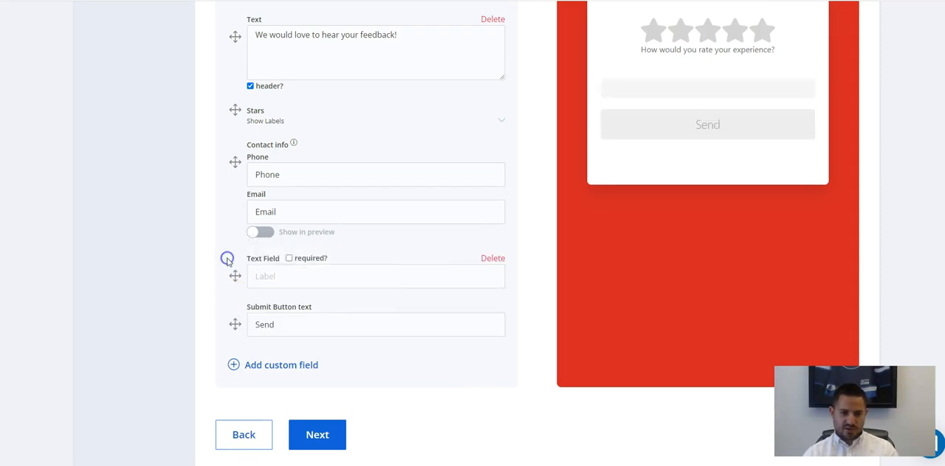
drag(237, 325, 248, 274)
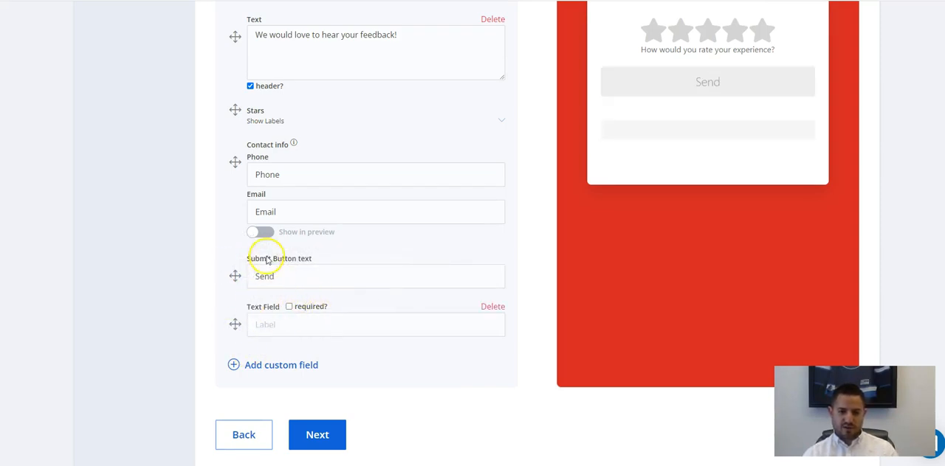
drag(234, 275, 235, 337)
Label the text field "How did you hear about us?" and try out its required option.
click(281, 280)
text(How did you hear about us?)
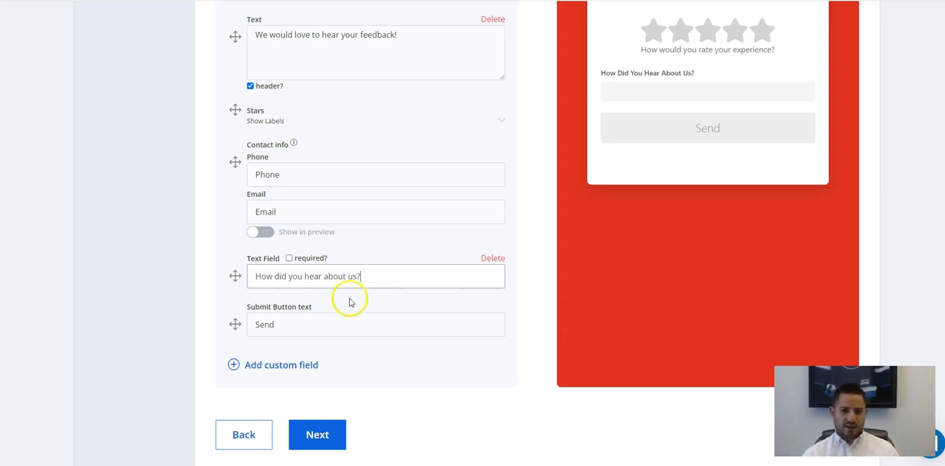
click(290, 260)
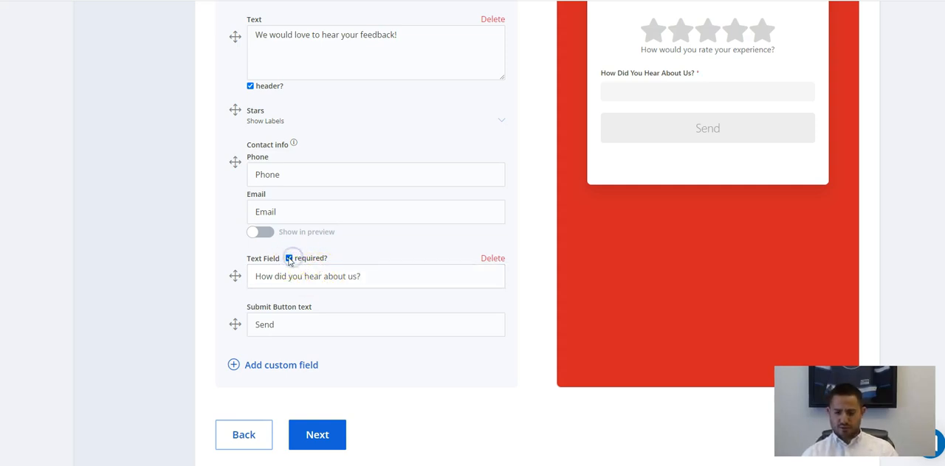
Add a Text Area labelled "Tell us about your experience" between the text field and the submit button.
click(286, 366)
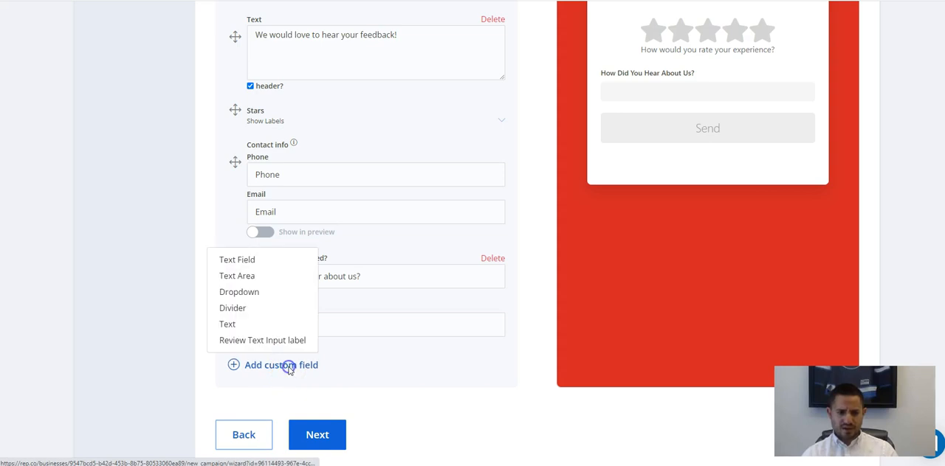
click(280, 285)
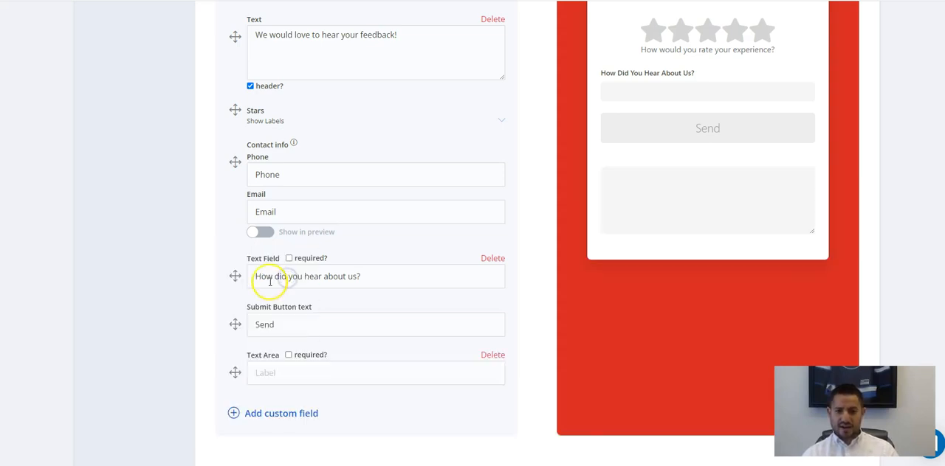
drag(230, 315, 236, 379)
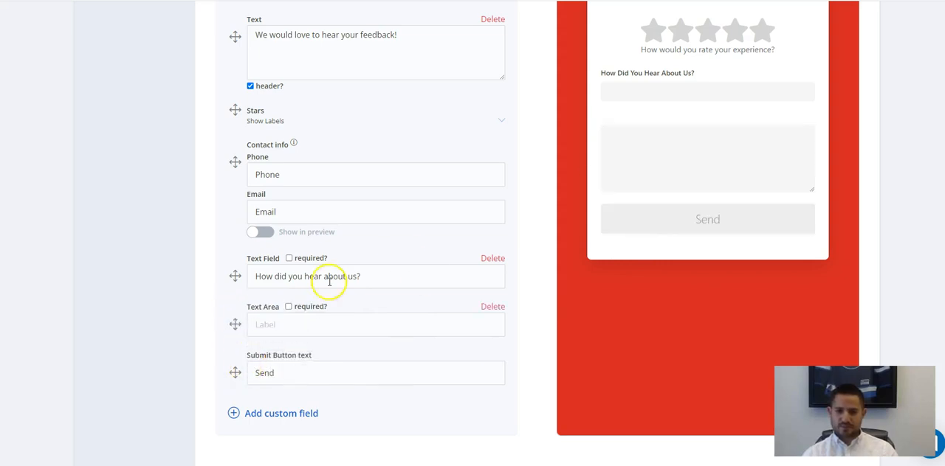
click(301, 324)
text(Tell us about your experience)
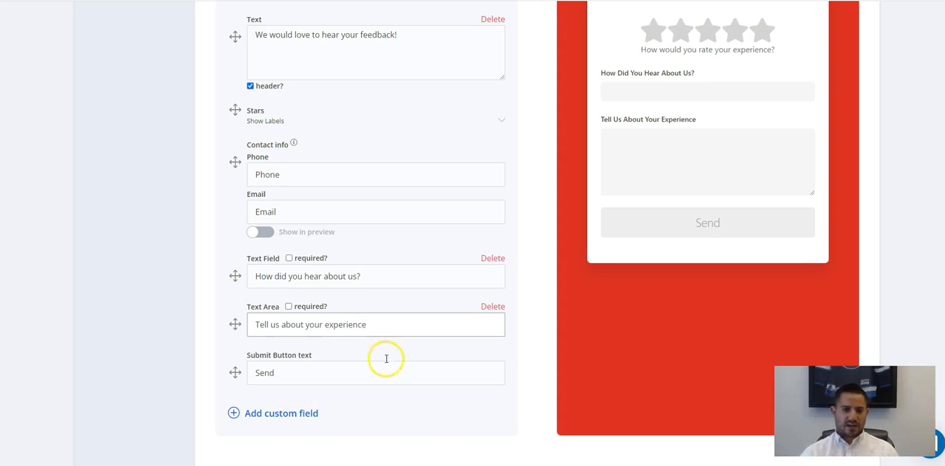
Add a Dropdown field to the feedback form and place it above the submit button.
click(257, 413)
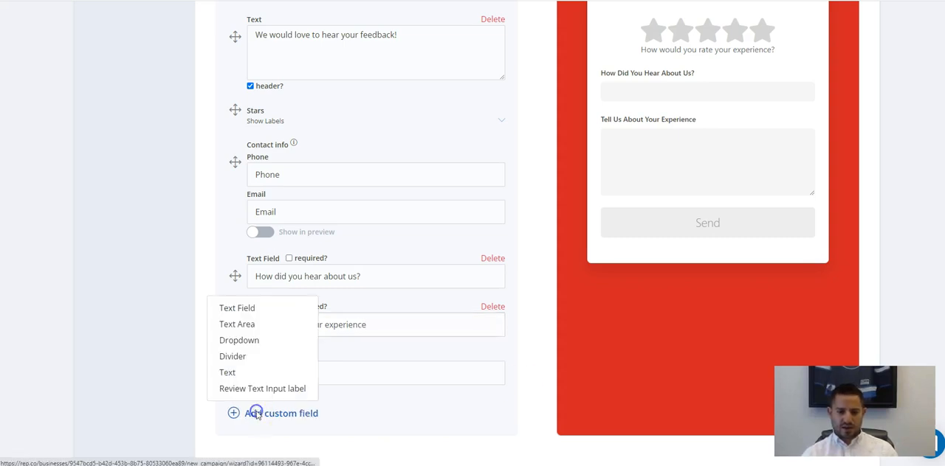
click(270, 341)
scroll(460, 298, down, 1)
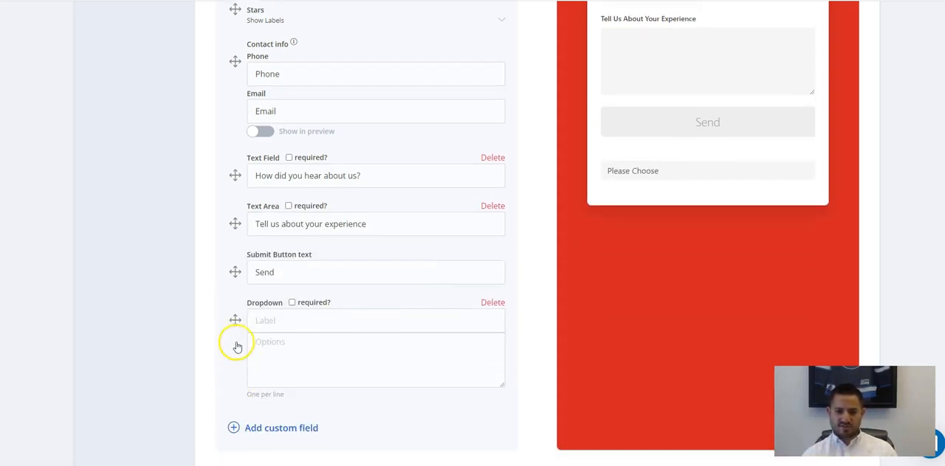
drag(235, 272, 231, 375)
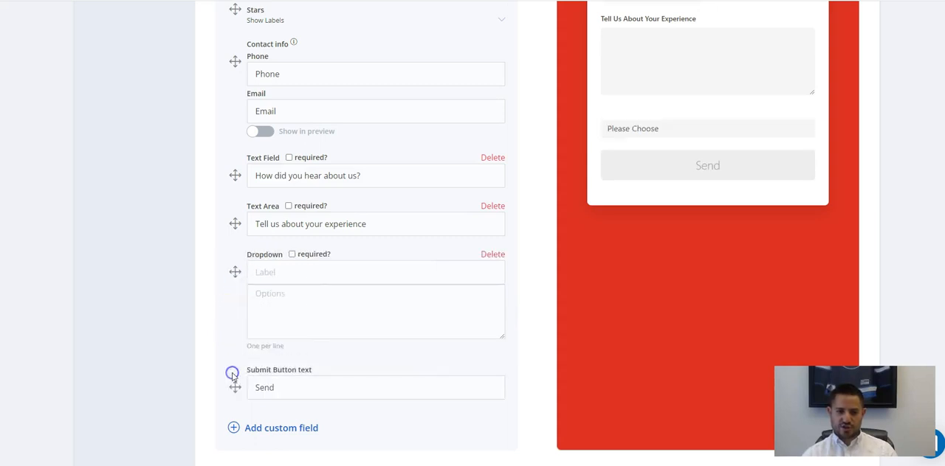
Label the dropdown "Who was your sales person?" and enter three salespeople's first names as options, one per line.
scroll(487, 289, up, 2)
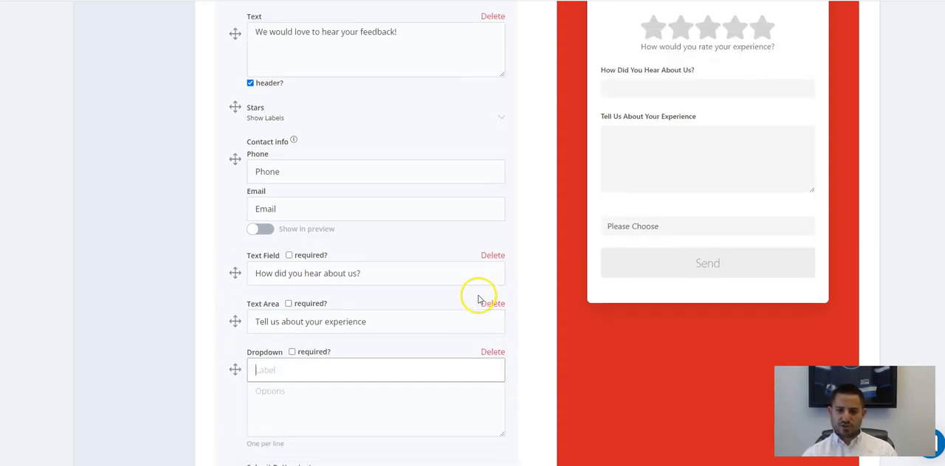
scroll(479, 296, down, 2)
text(Who was your sales person?)
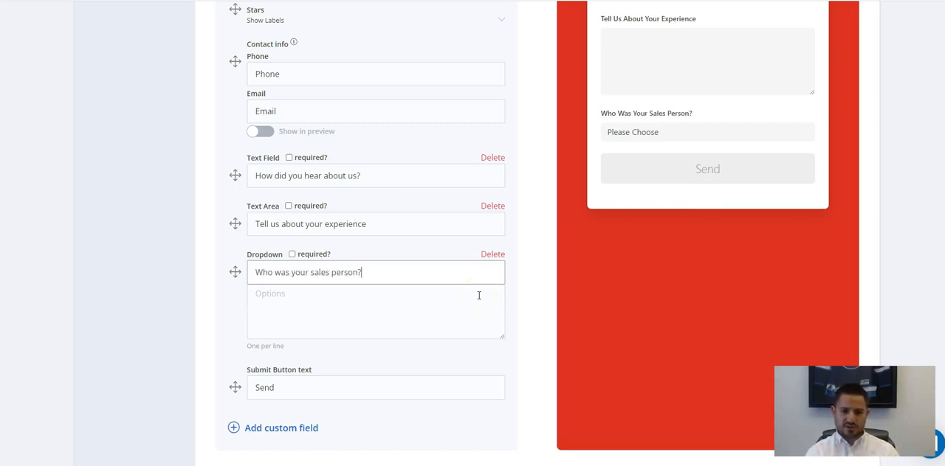
click(429, 319)
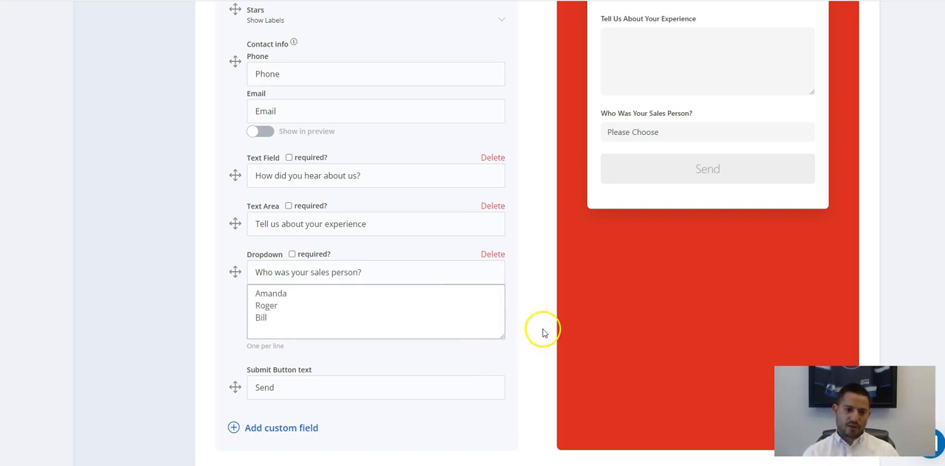
click(523, 304)
scroll(650, 140, up, 2)
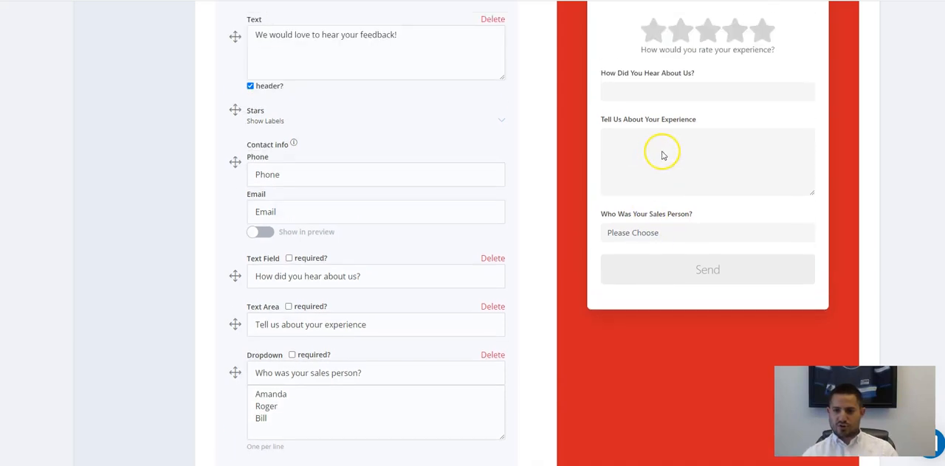
scroll(409, 281, down, 2)
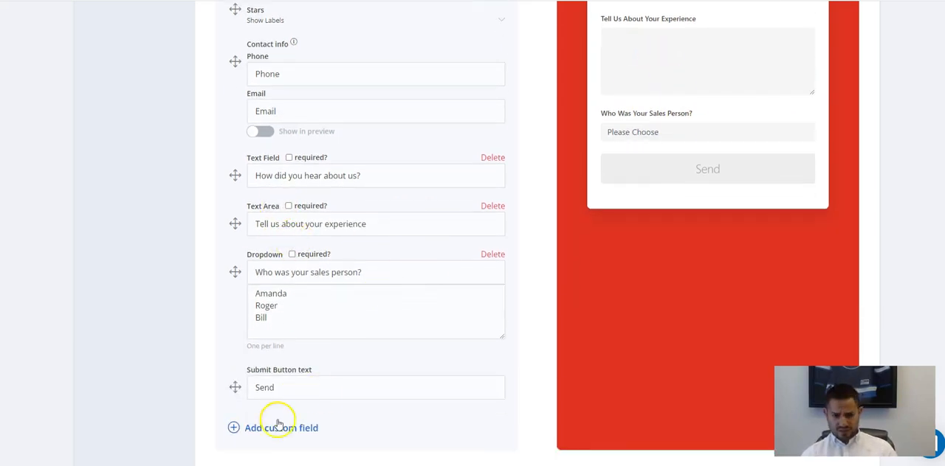
Add a Review Text Input label field to the feedback form and place it above the submit button.
click(294, 431)
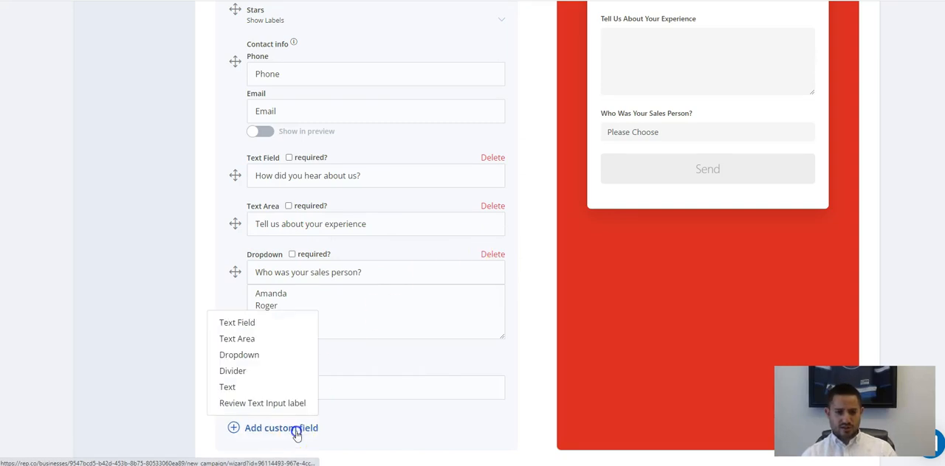
click(238, 403)
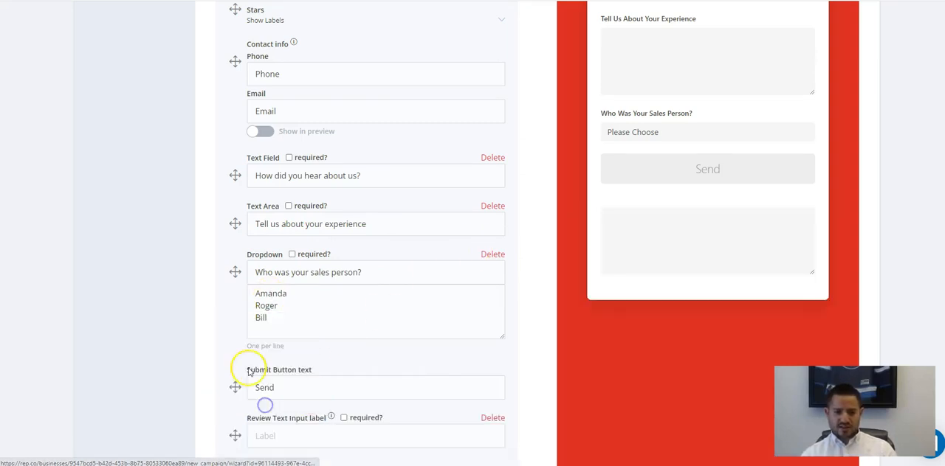
scroll(433, 353, down, 3)
click(264, 311)
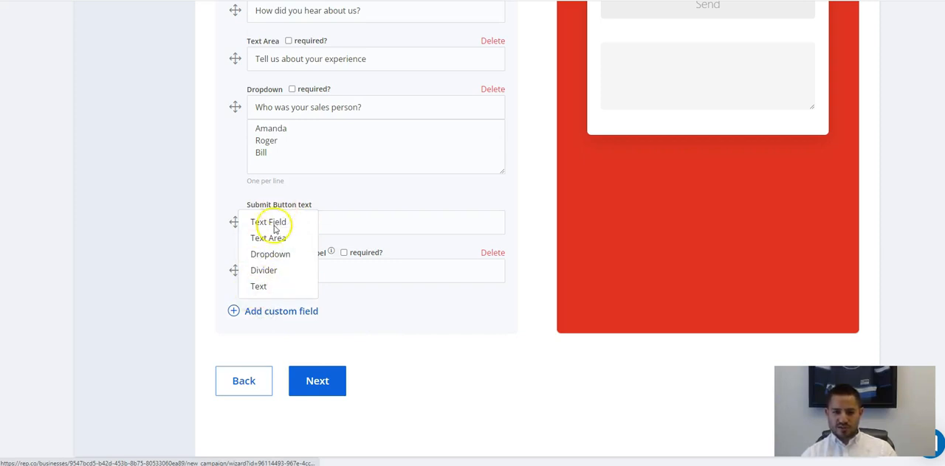
click(510, 321)
scroll(426, 327, up, 1)
drag(234, 273, 234, 322)
scroll(455, 253, up, 3)
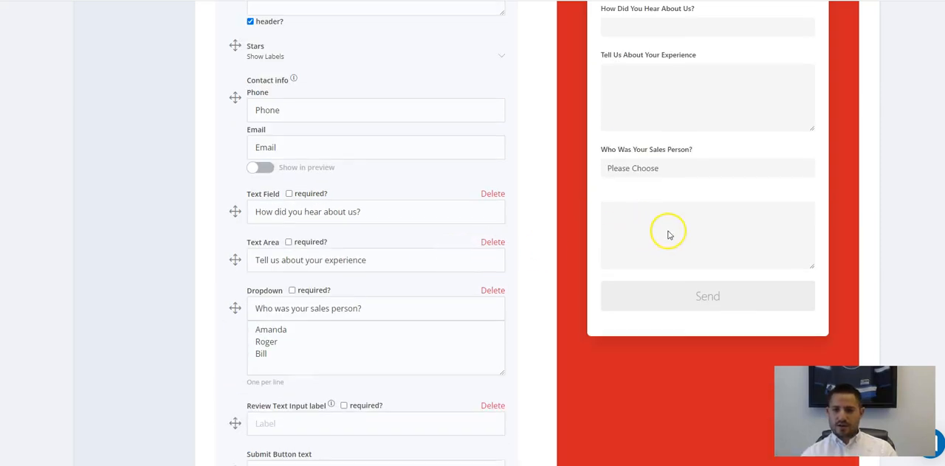
Read the Review Text Input label field's help note and examine the copy button on the positive feedback page.
scroll(416, 340, down, 2)
scroll(268, 174, up, 2)
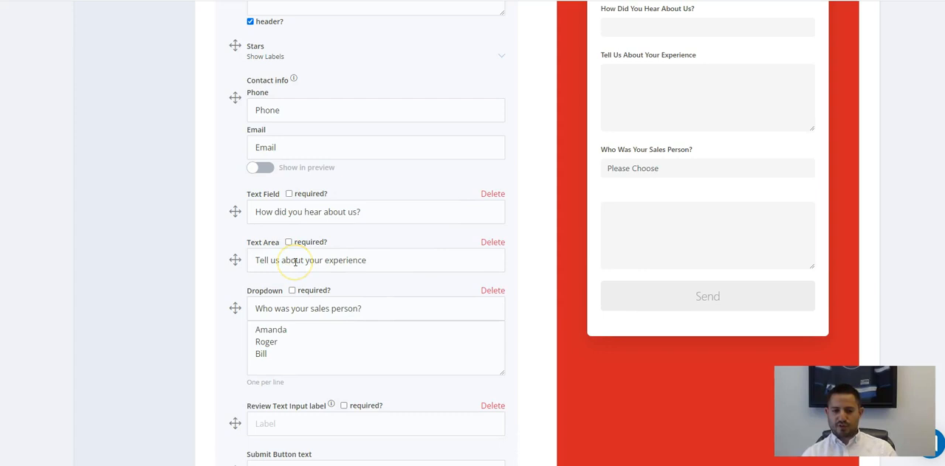
scroll(332, 310, down, 2)
click(271, 320)
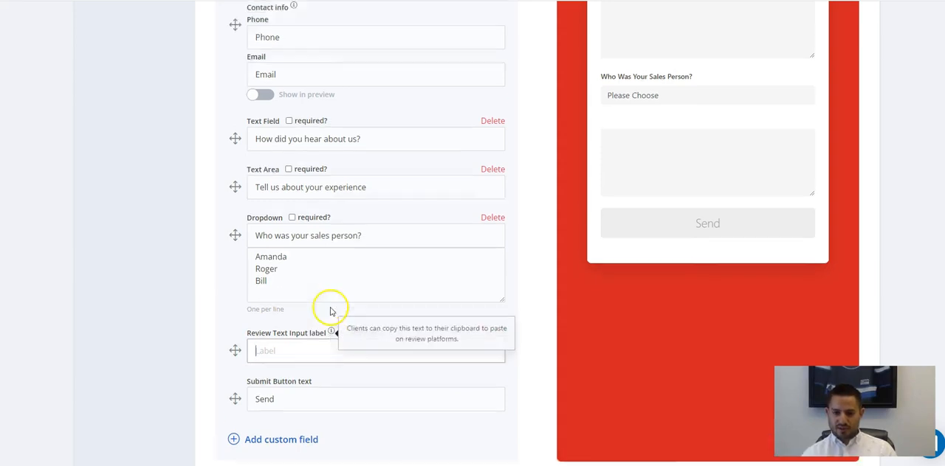
scroll(327, 308, up, 10)
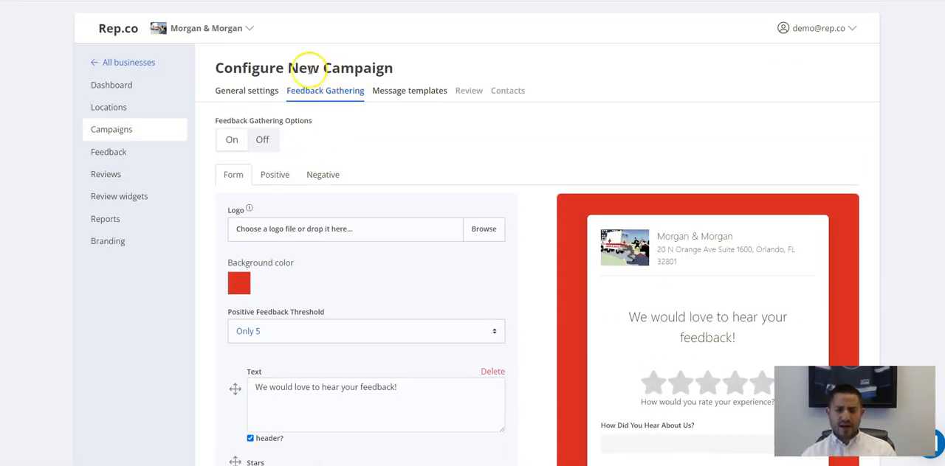
click(270, 173)
scroll(312, 94, down, 2)
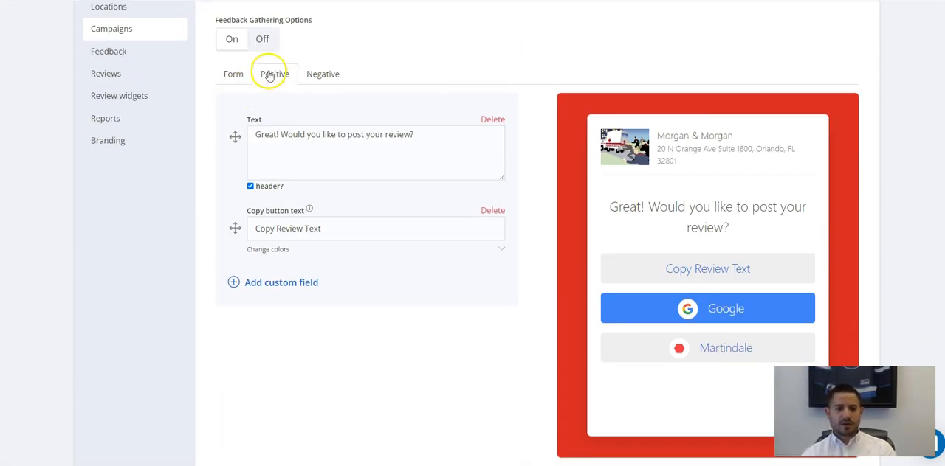
Review the form's star rating and custom fields alongside the positive page's review options.
click(236, 74)
scroll(303, 190, down, 3)
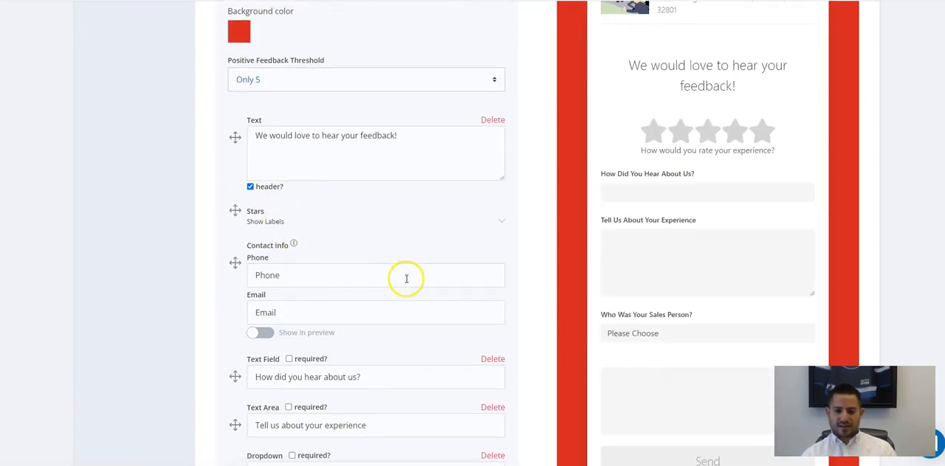
scroll(345, 259, up, 2)
scroll(346, 259, up, 3)
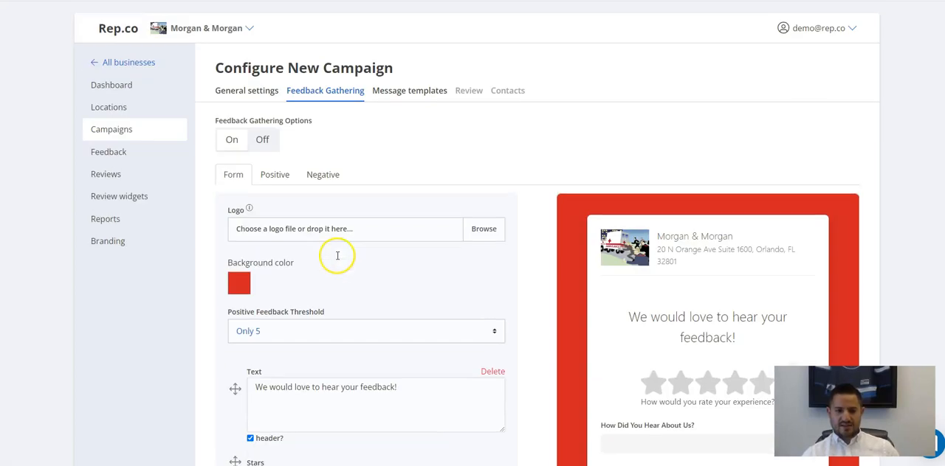
scroll(335, 310, down, 4)
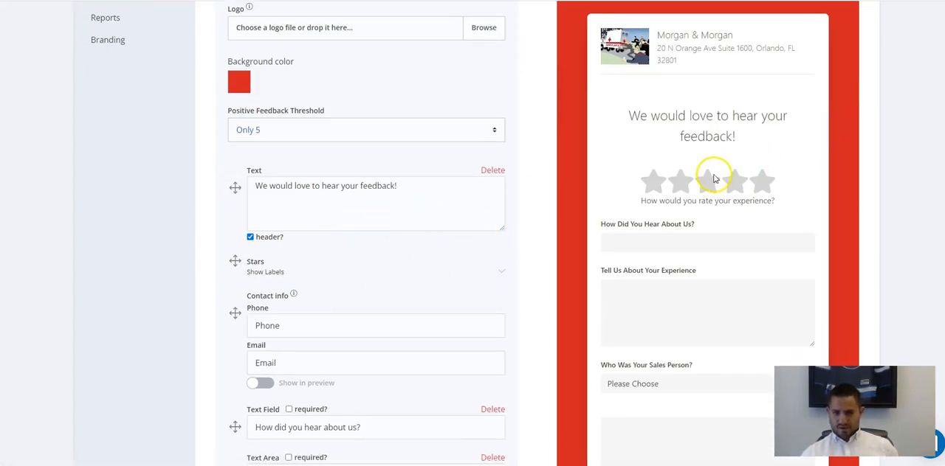
scroll(617, 211, up, 2)
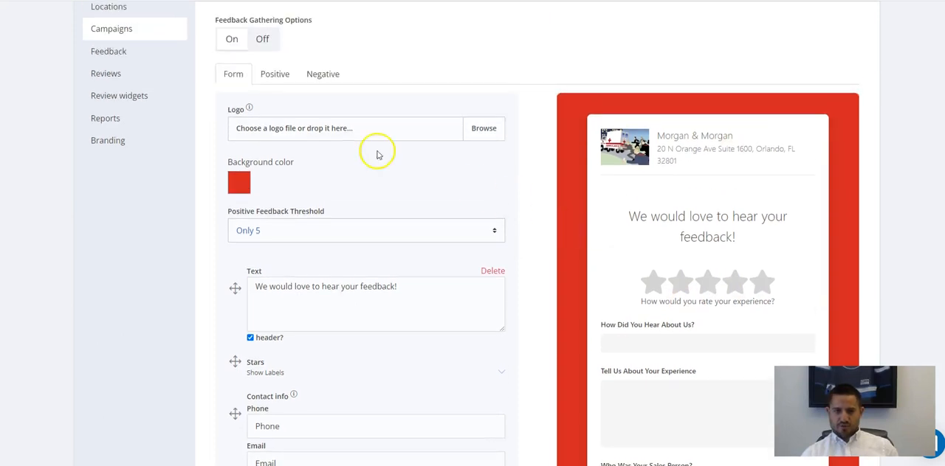
click(272, 75)
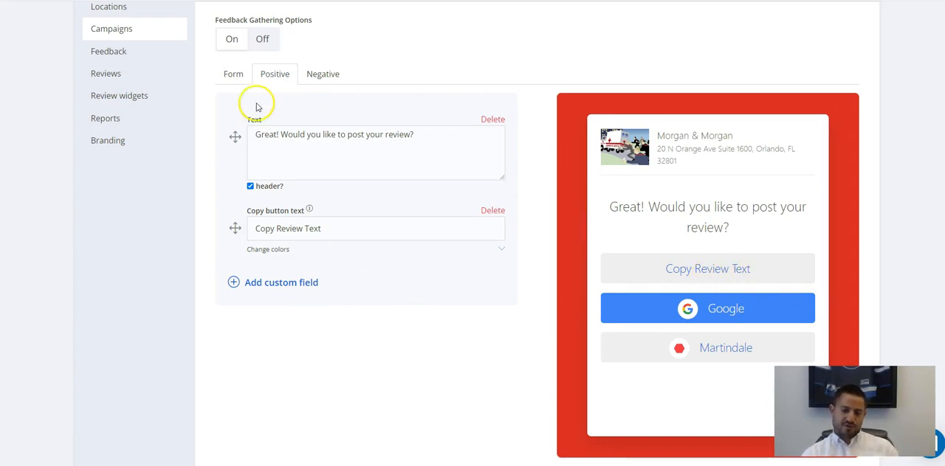
click(237, 82)
scroll(400, 253, down, 4)
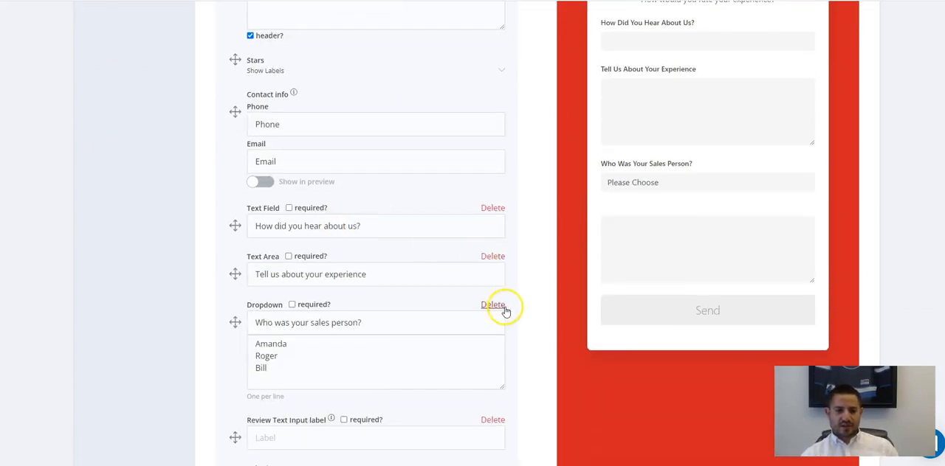
Delete the dropdown, text area and text field custom fields from the feedback form.
scroll(502, 307, up, 1)
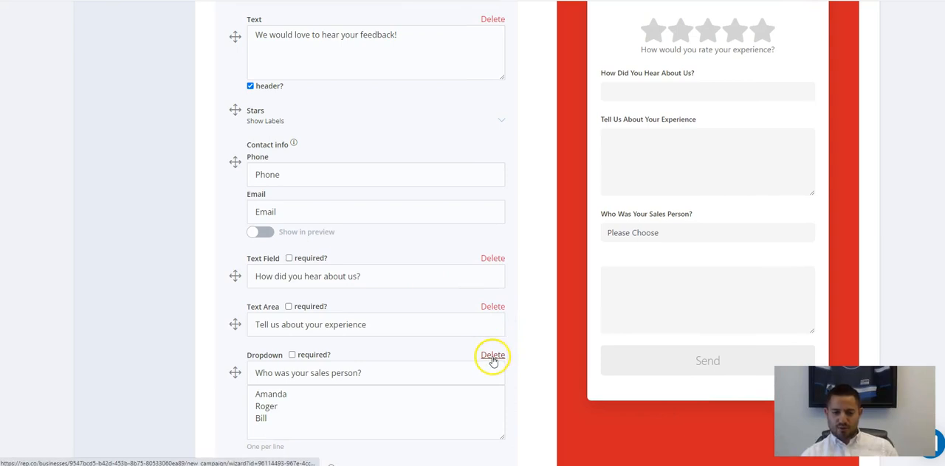
click(493, 358)
click(493, 308)
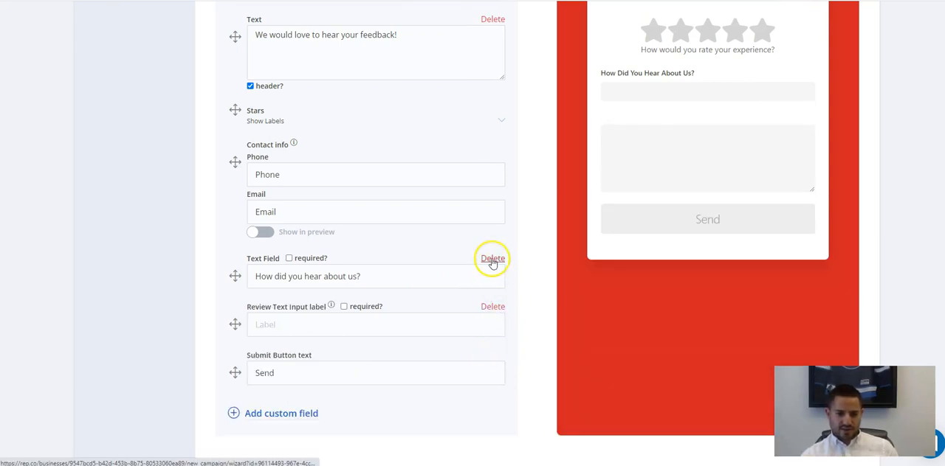
click(493, 260)
Label the feedback form's review text input "Tell us about your experience".
scroll(513, 273, up, 2)
scroll(302, 373, down, 2)
click(299, 336)
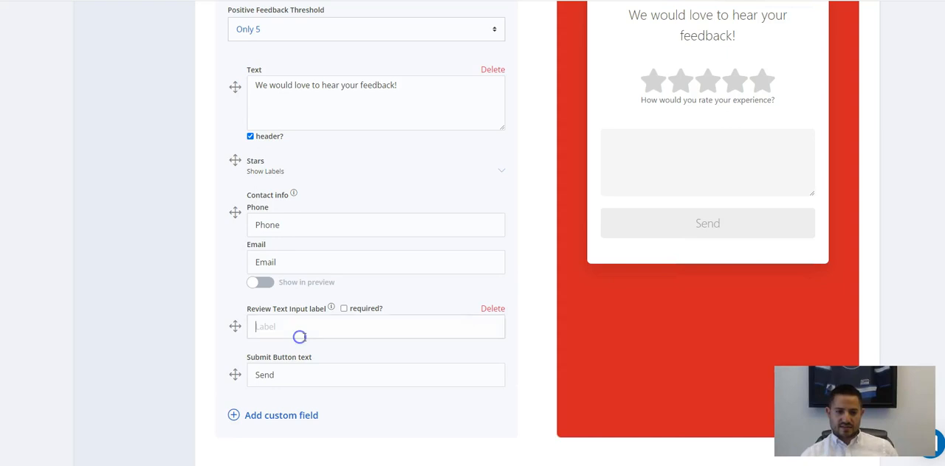
text(Tell us about your experi)
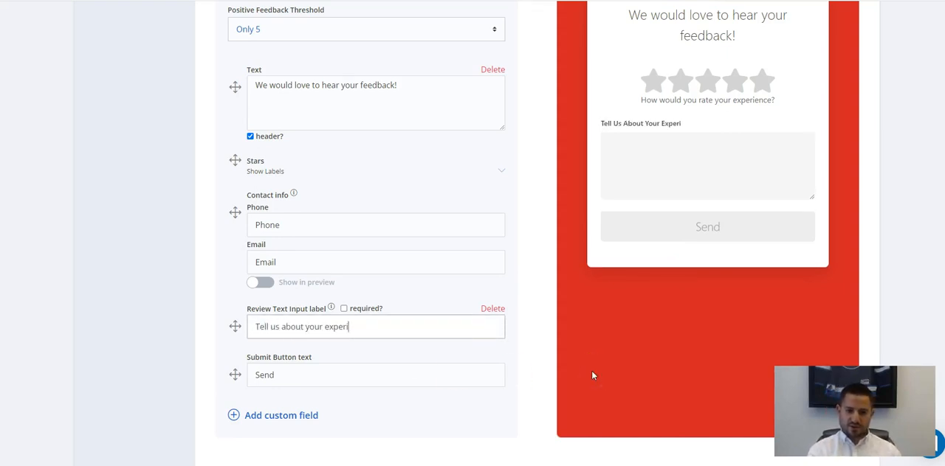
text(ence)
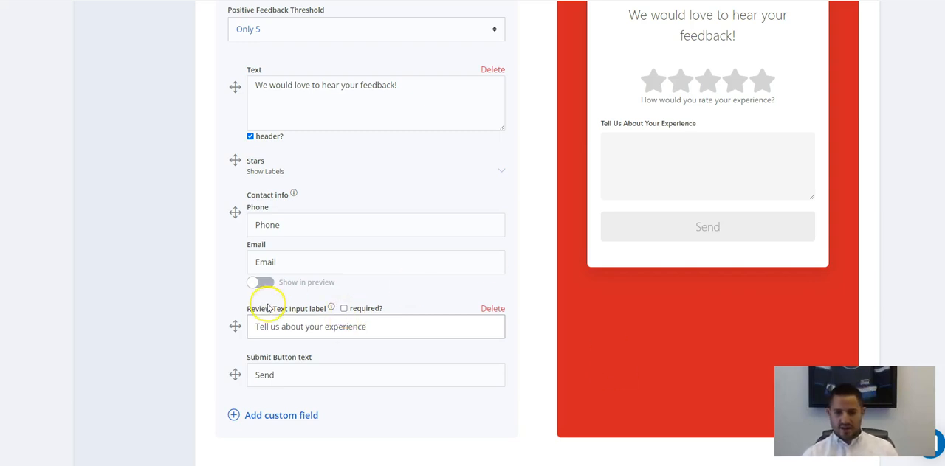
Examine the available custom field types and compare the form's threshold, header text and star settings with the preview.
scroll(483, 311, up, 2)
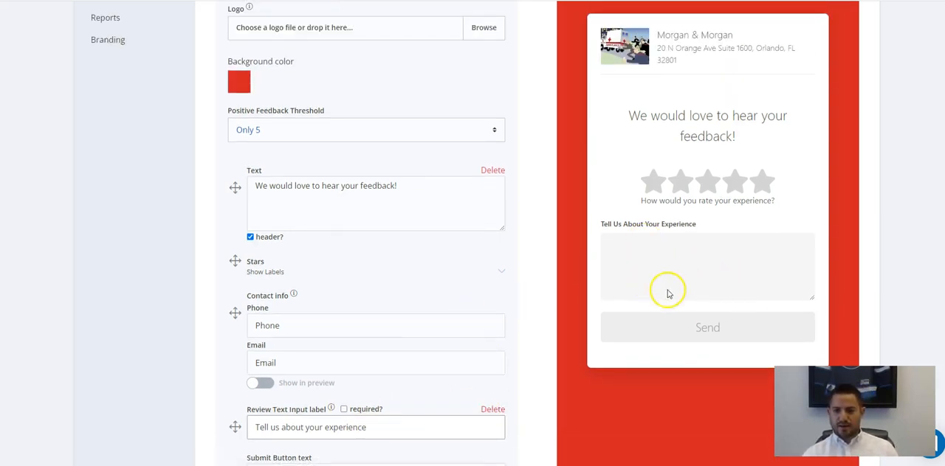
scroll(318, 110, up, 4)
scroll(332, 240, down, 8)
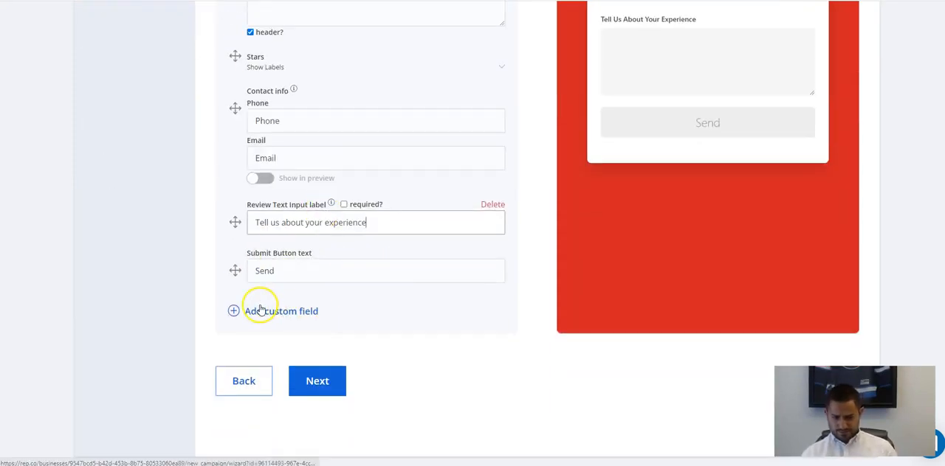
click(289, 316)
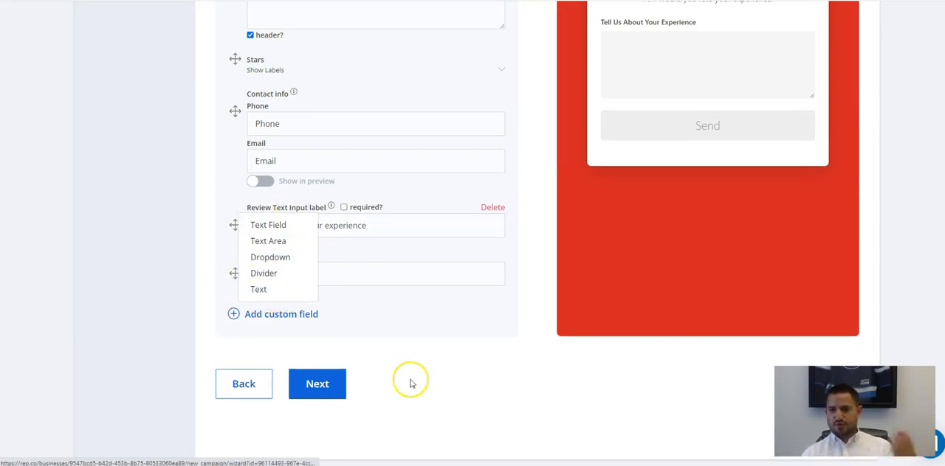
scroll(411, 379, up, 3)
scroll(349, 317, up, 2)
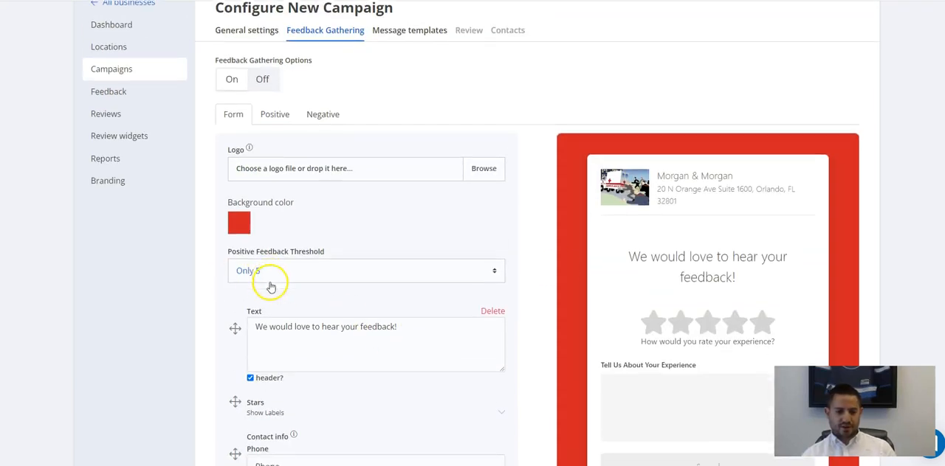
scroll(281, 317, down, 3)
scroll(363, 331, up, 3)
scroll(391, 310, down, 4)
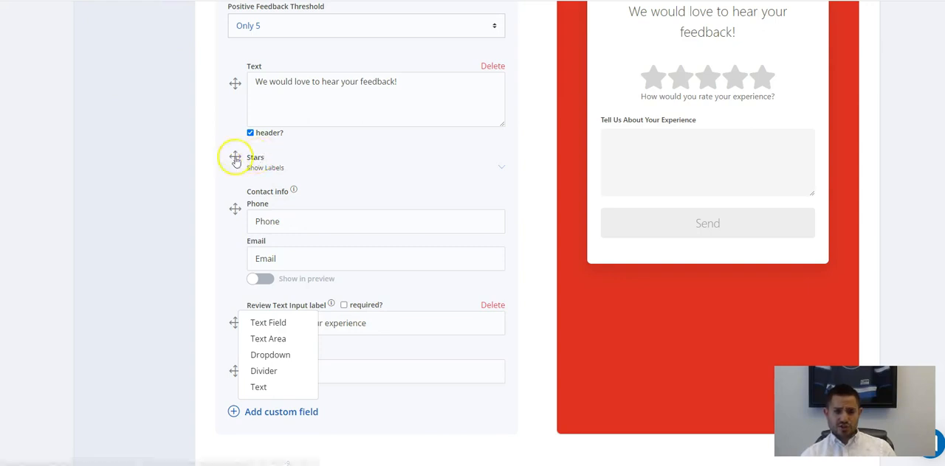
scroll(291, 173, up, 1)
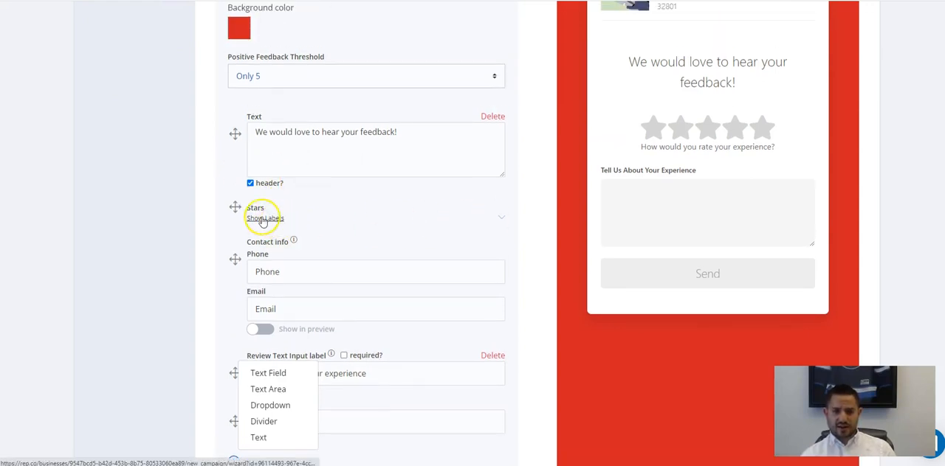
scroll(540, 207, up, 3)
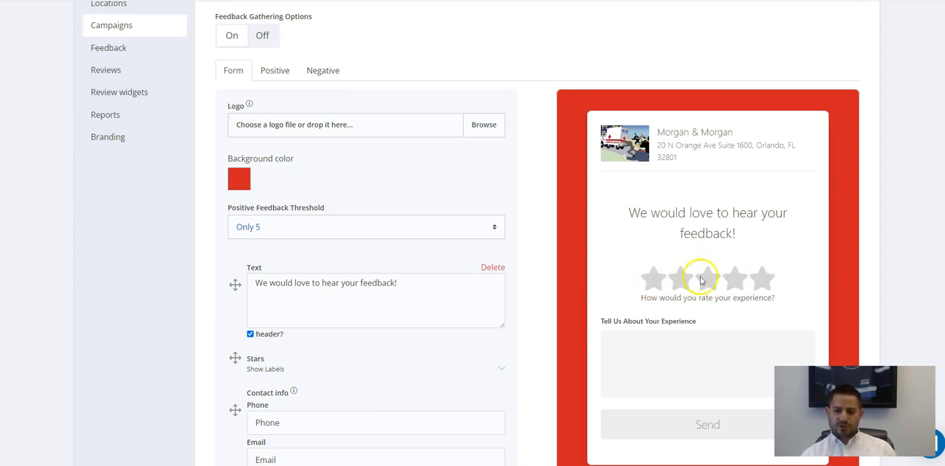
scroll(590, 312, down, 2)
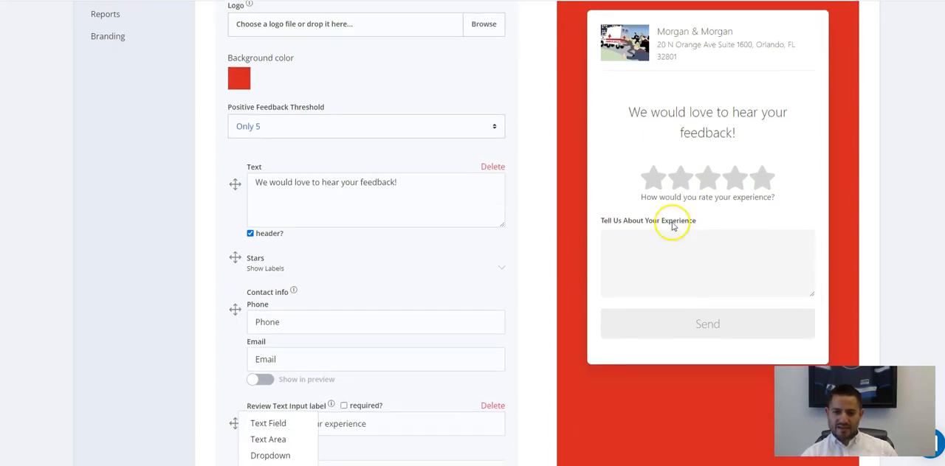
scroll(271, 265, down, 1)
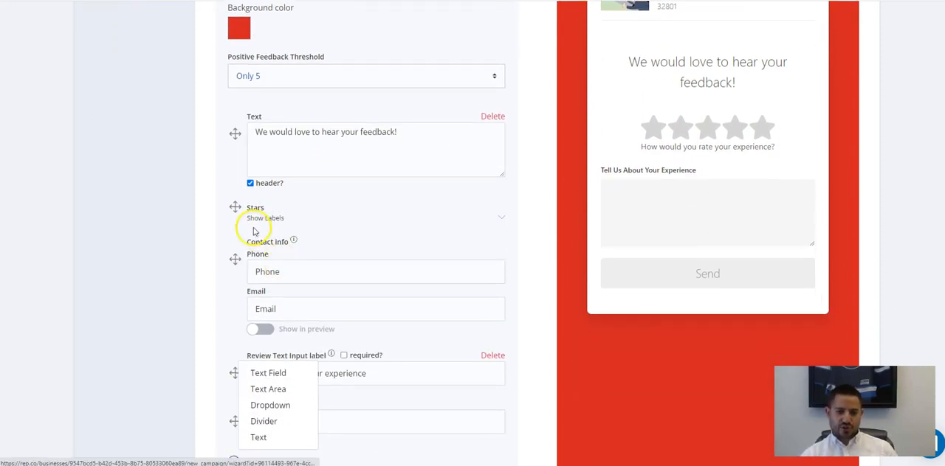
Expand the star rating labels and examine the 1 to 5 star labels and the stars' initial text alongside the preview.
click(273, 215)
scroll(205, 180, down, 2)
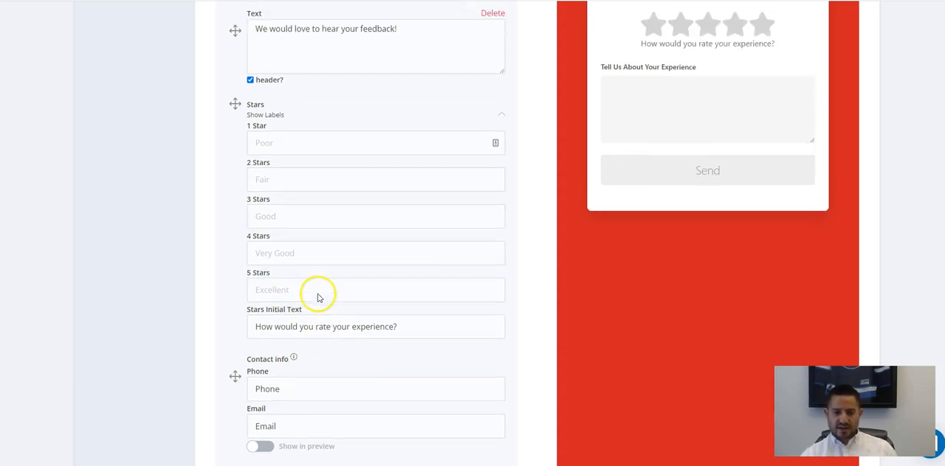
scroll(332, 189, up, 1)
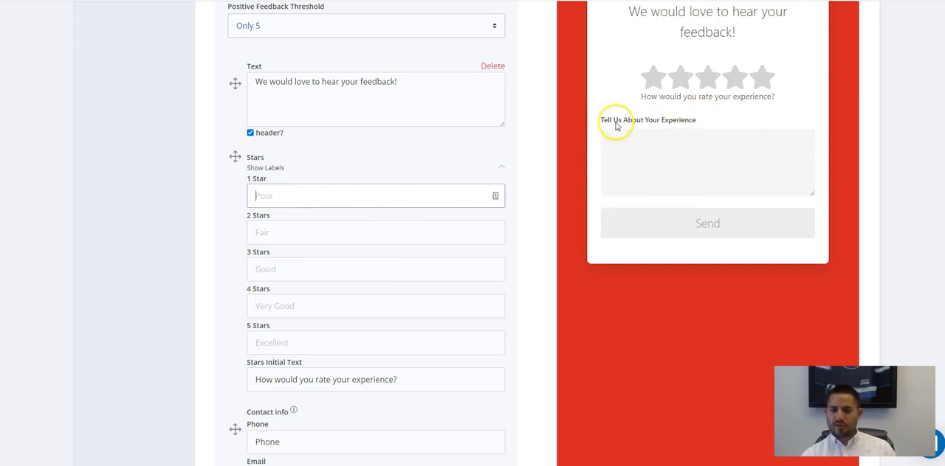
scroll(401, 198, up, 2)
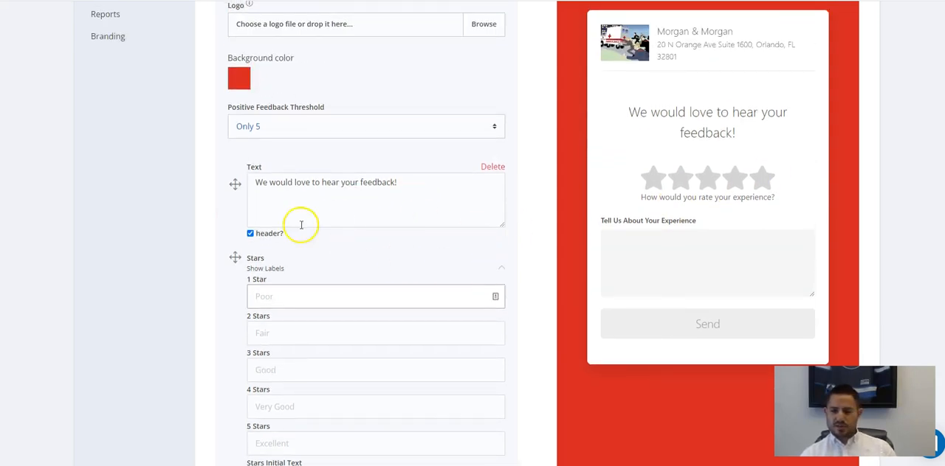
scroll(338, 202, down, 7)
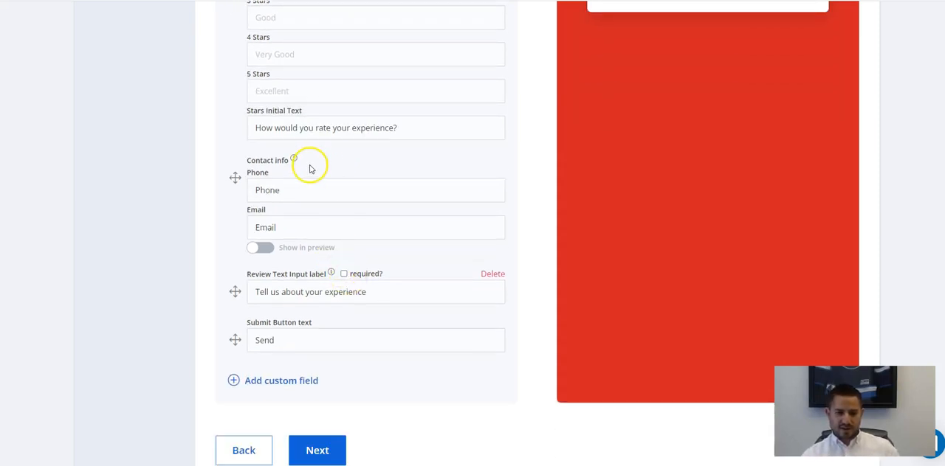
scroll(307, 169, up, 2)
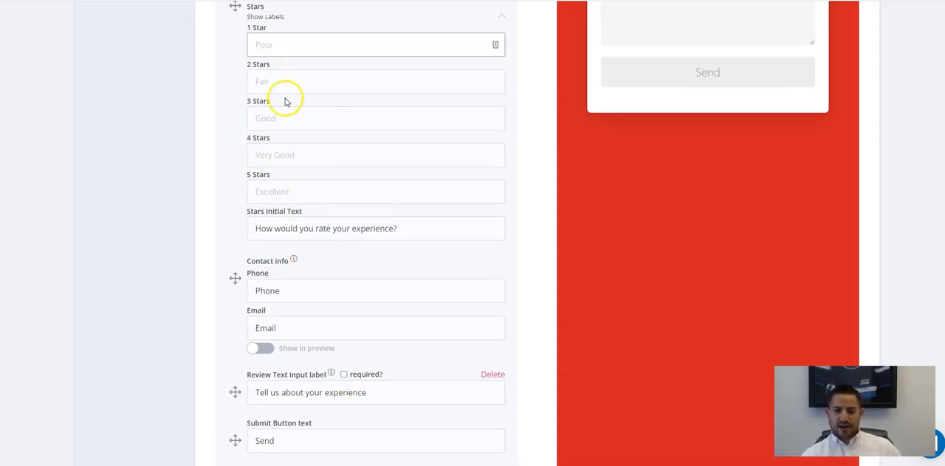
scroll(287, 99, up, 1)
scroll(457, 172, up, 2)
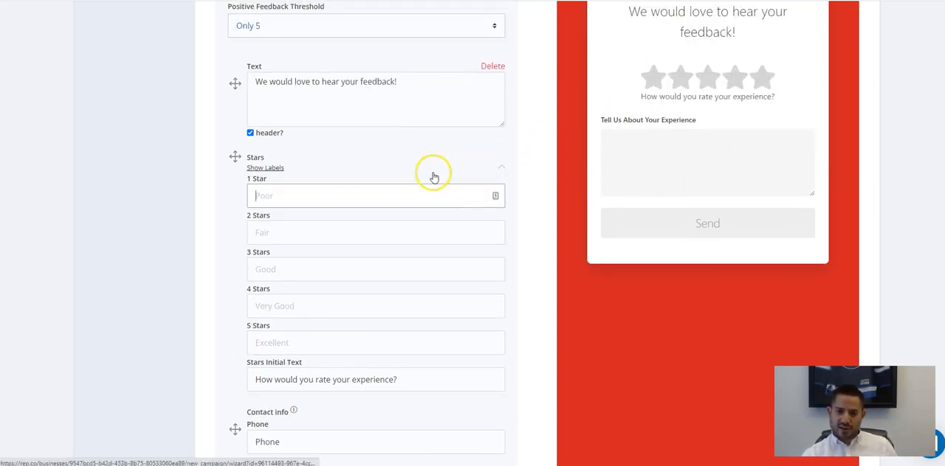
scroll(366, 131, up, 1)
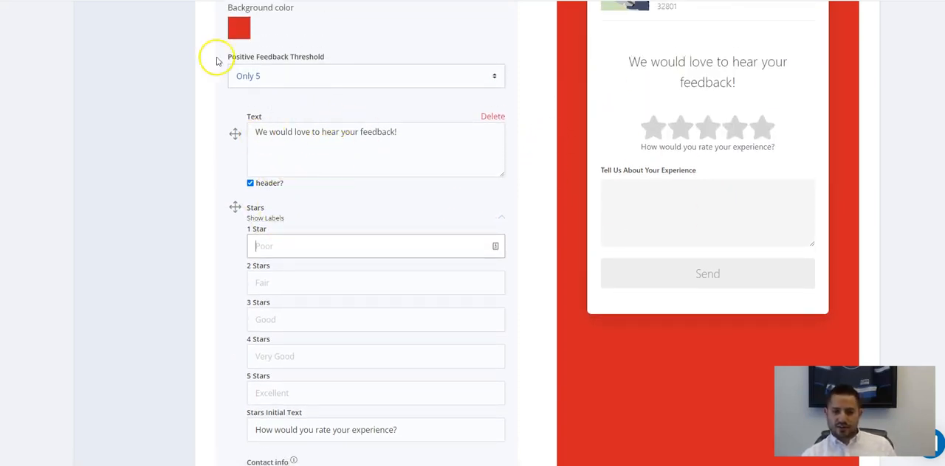
scroll(684, 190, up, 2)
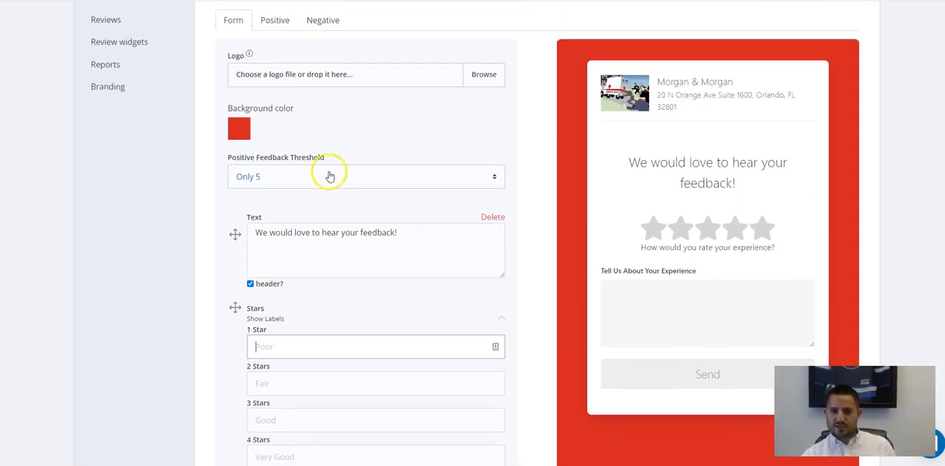
scroll(327, 173, down, 9)
Examine the submit button text and the contact info fields, and collapse the star rating labels.
drag(325, 280, 233, 270)
scroll(709, 118, up, 2)
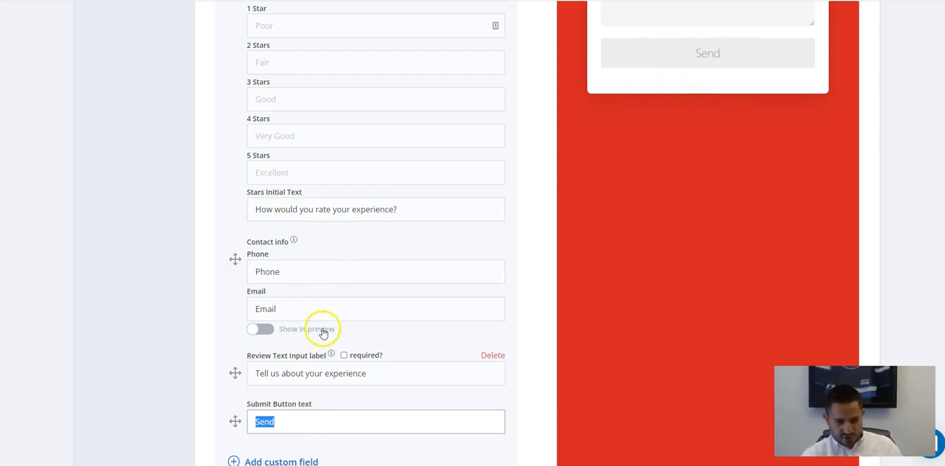
scroll(323, 334, down, 2)
scroll(292, 266, up, 5)
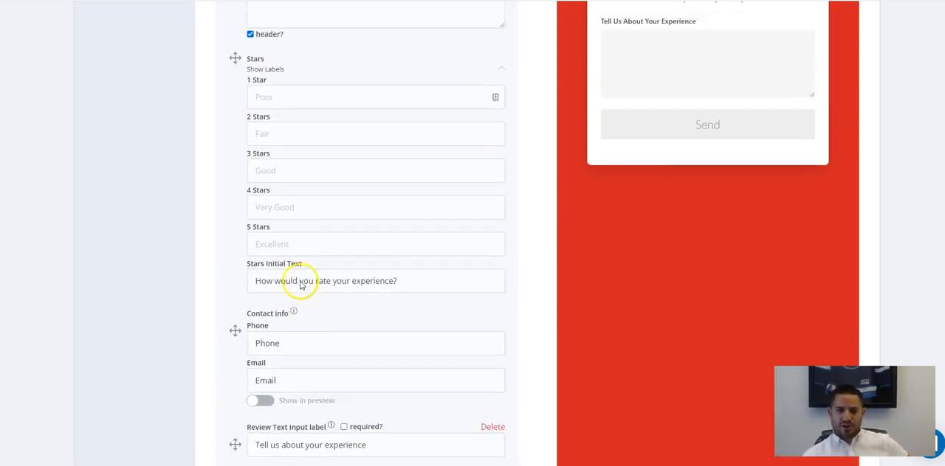
scroll(365, 214, down, 1)
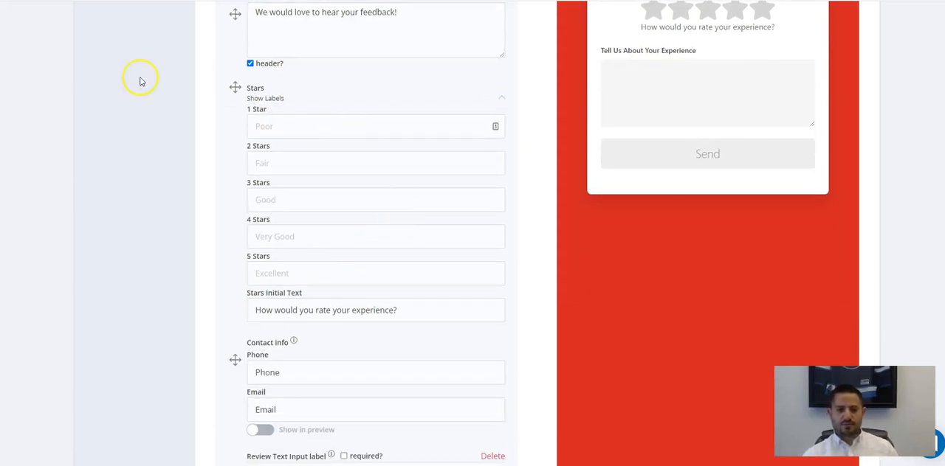
click(502, 96)
scroll(281, 163, up, 1)
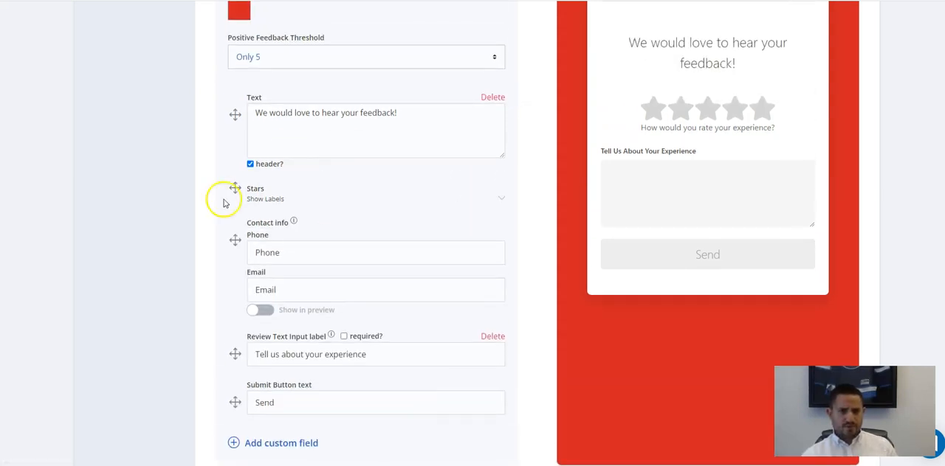
Show the phone and email fields briefly in the preview, hide them again, and read the contact info help note.
mouse_move(295, 226)
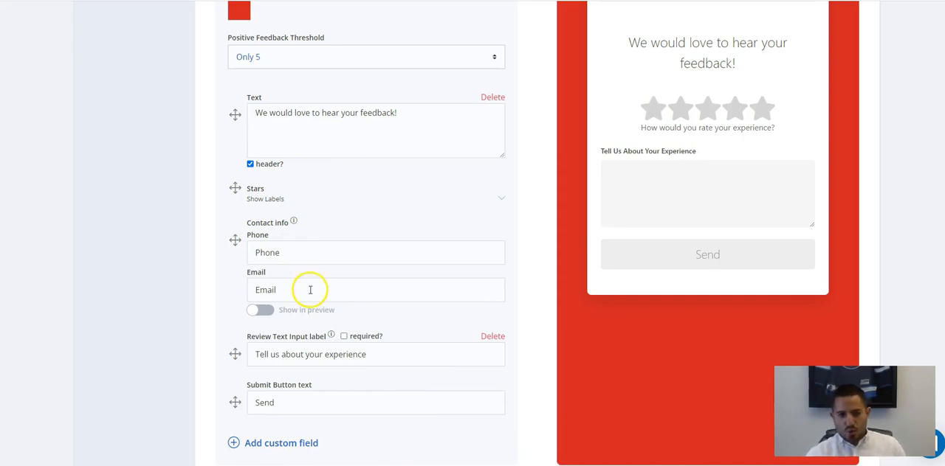
click(265, 314)
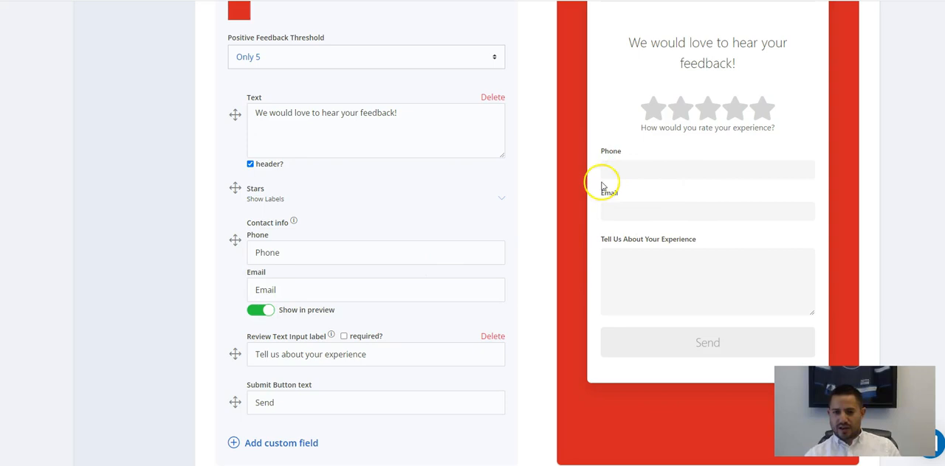
click(259, 313)
mouse_move(294, 221)
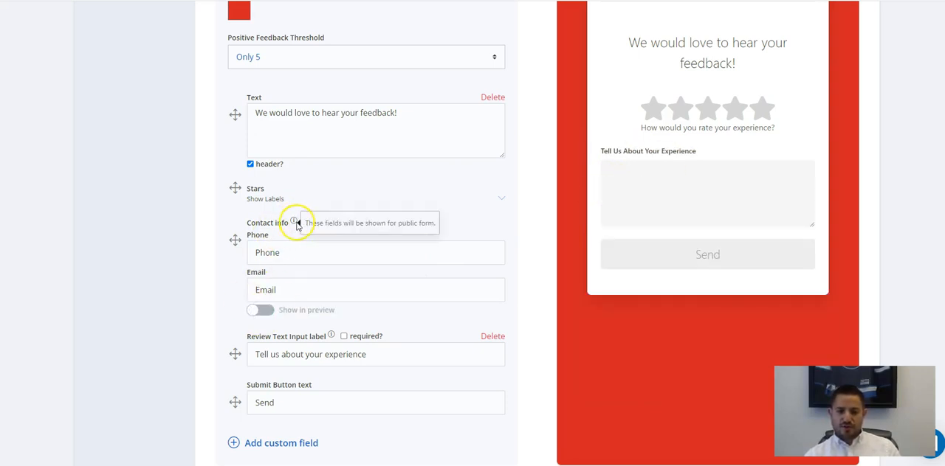
View the campaign's message templates and return to the feedback gathering settings to check the form's background color, threshold and review label.
scroll(381, 272, up, 4)
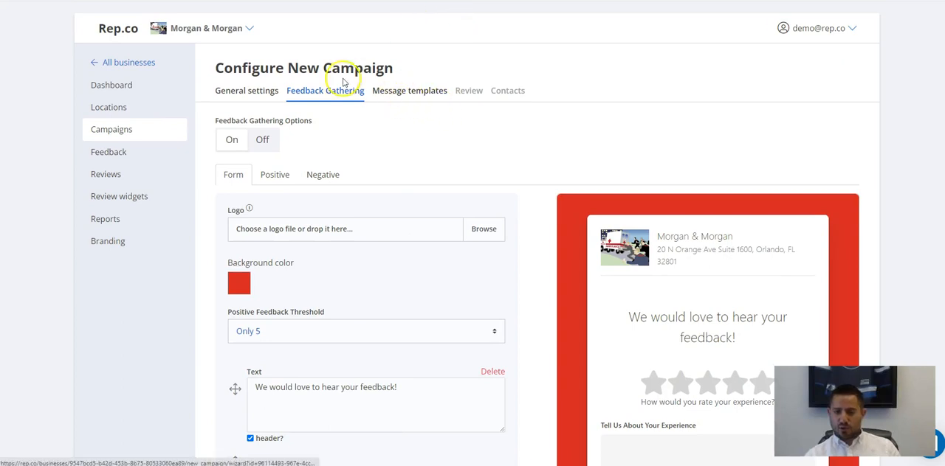
click(417, 94)
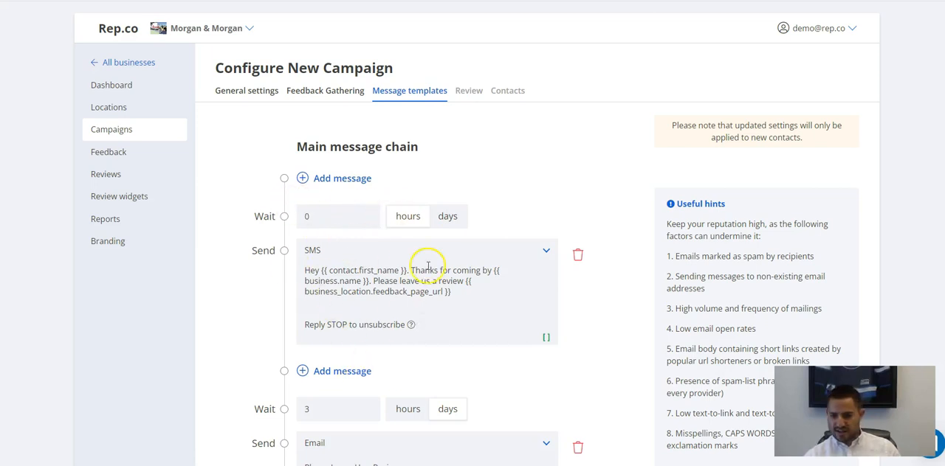
click(321, 90)
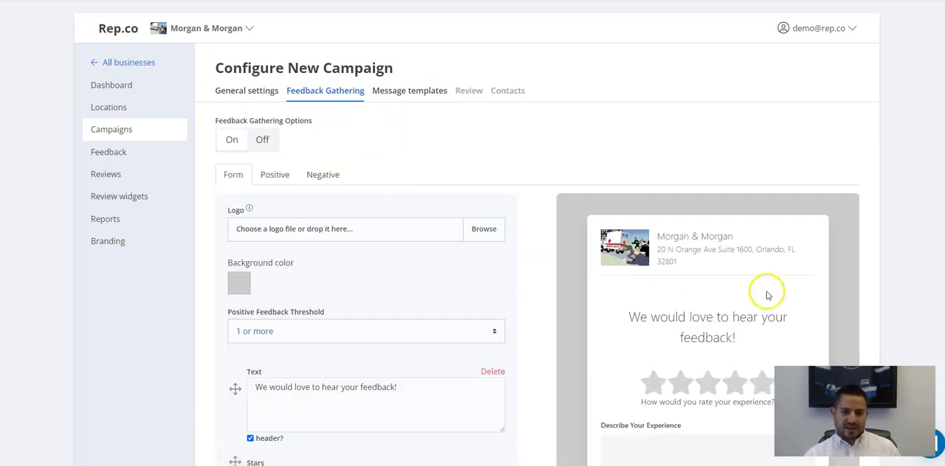
scroll(654, 320, down, 3)
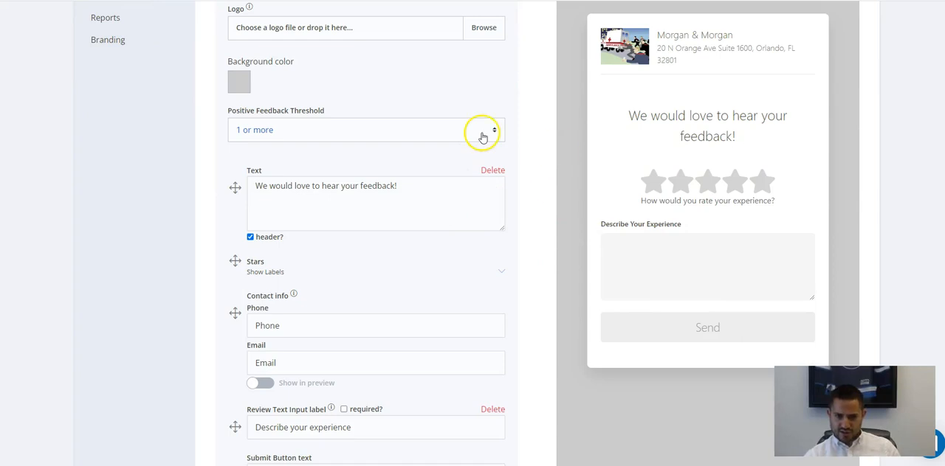
scroll(456, 144, up, 3)
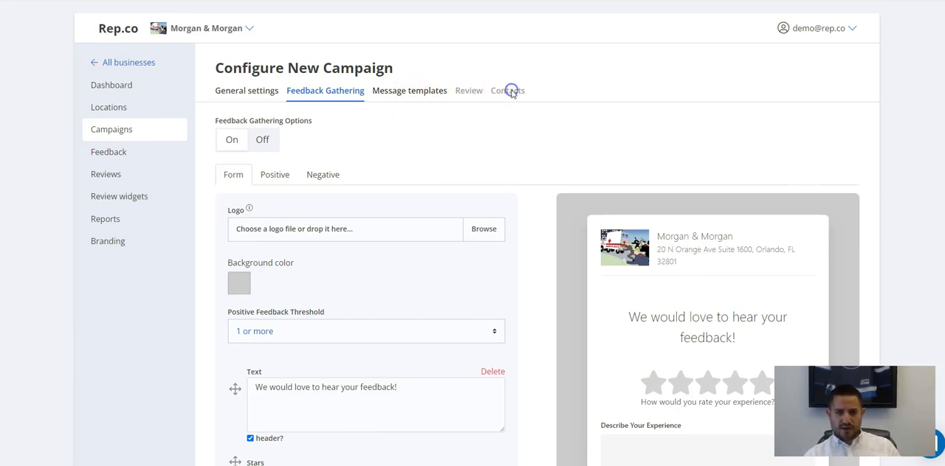
click(403, 92)
click(324, 92)
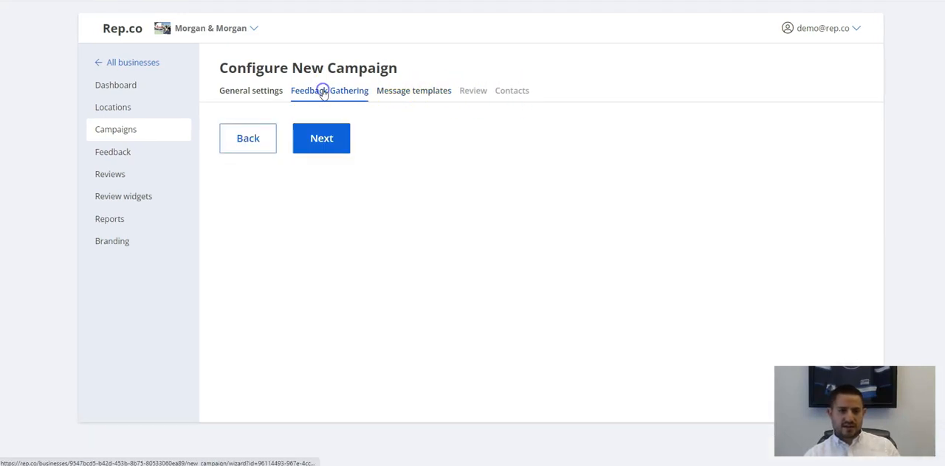
Leave the new campaign setup and open the existing Dec 9 Campaign from the campaign list.
scroll(359, 114, down, 4)
scroll(126, 122, up, 5)
click(122, 129)
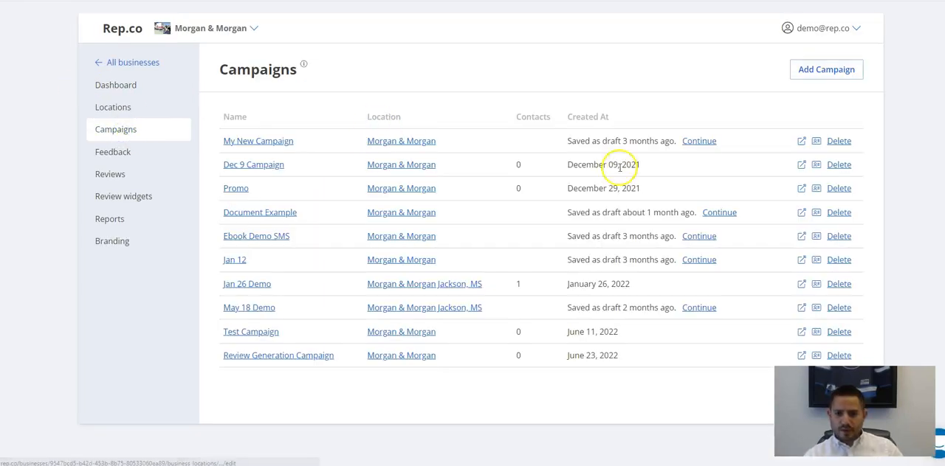
click(269, 164)
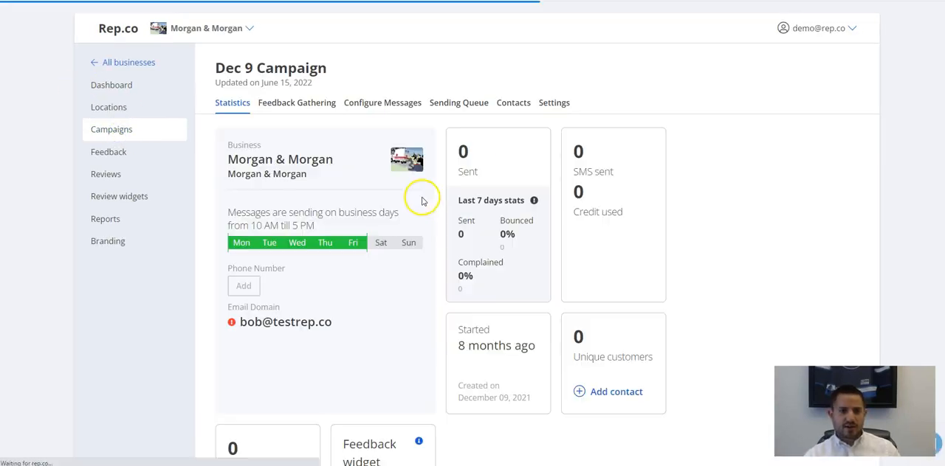
Examine the campaign's options for adding contacts: CSV upload, Zapier, contact form, QR code and feedback widget.
click(507, 105)
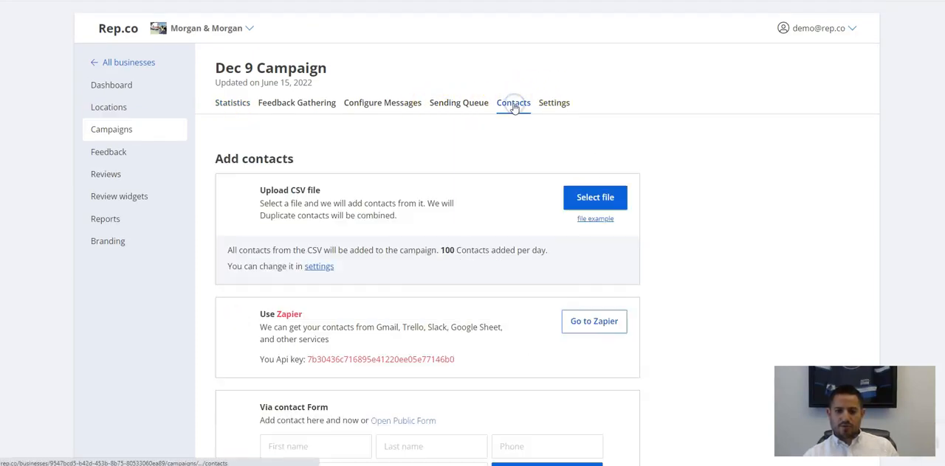
scroll(349, 231, down, 3)
scroll(338, 186, up, 2)
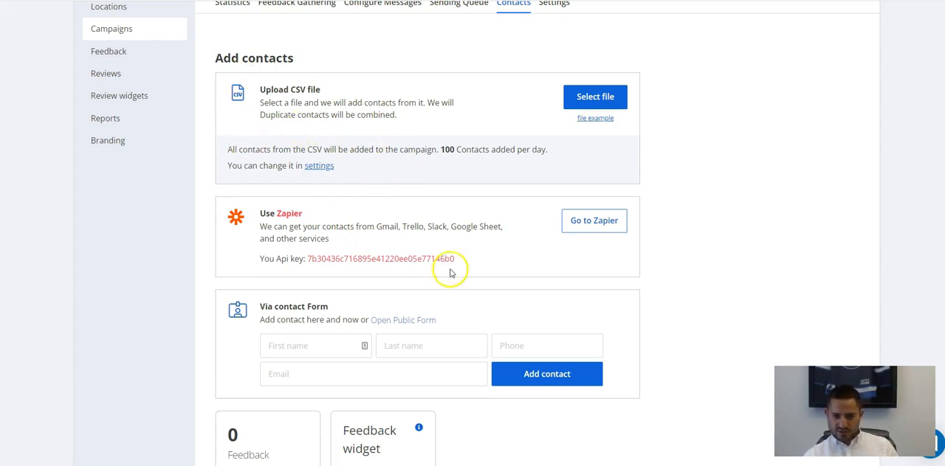
scroll(360, 240, down, 2)
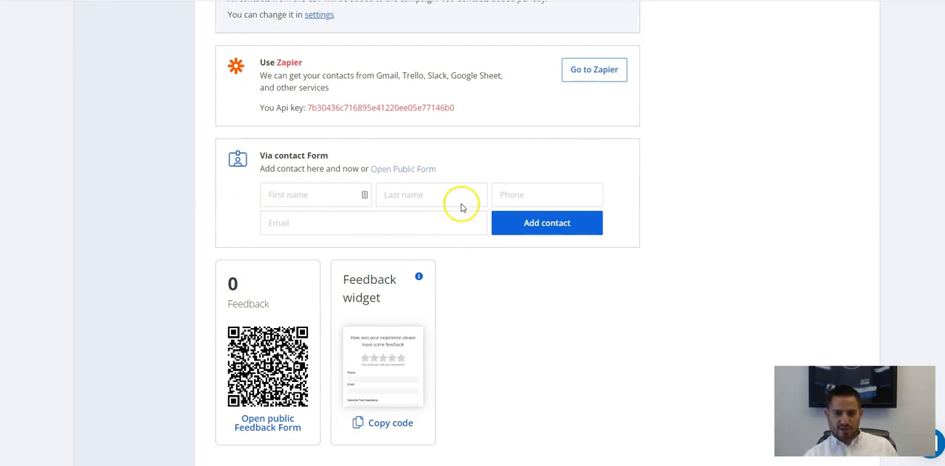
scroll(407, 122, down, 1)
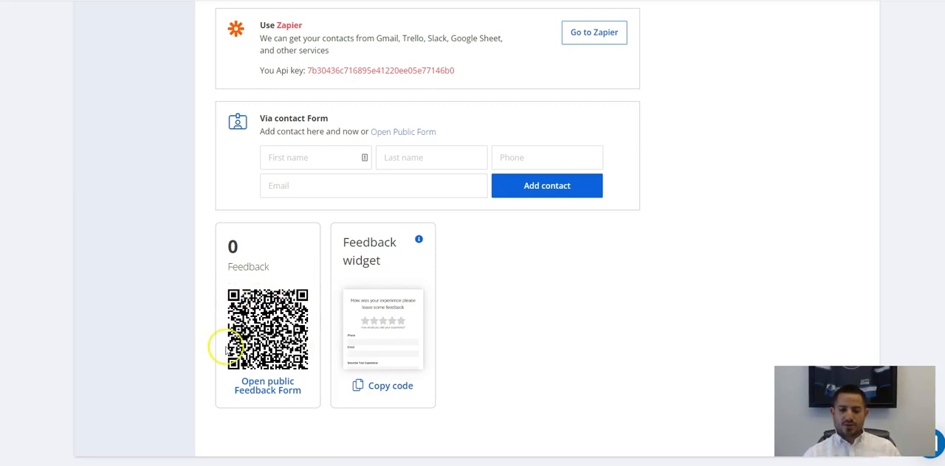
scroll(454, 298, up, 5)
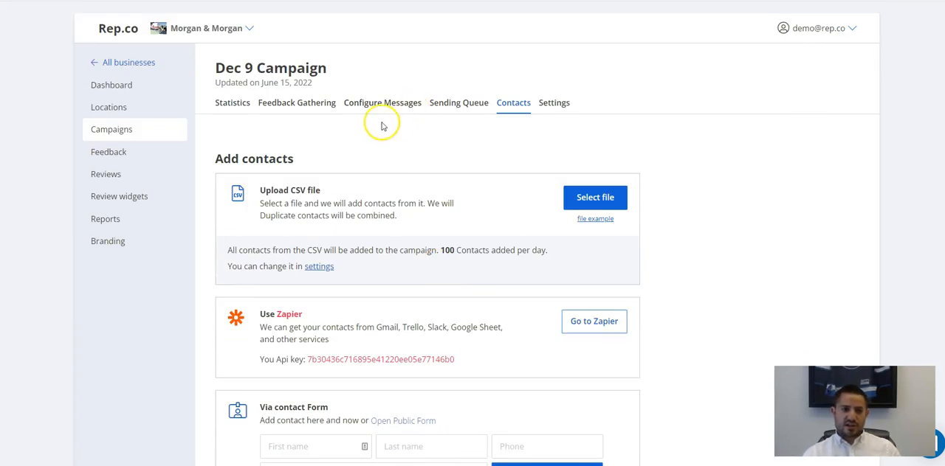
Open the campaign's feedback gathering form and show the phone and email contact fields in the preview.
click(296, 103)
scroll(391, 236, down, 4)
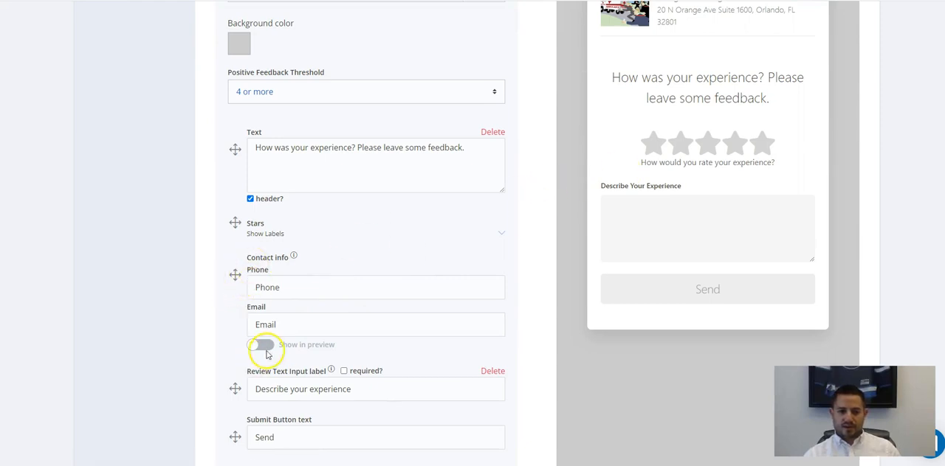
click(264, 347)
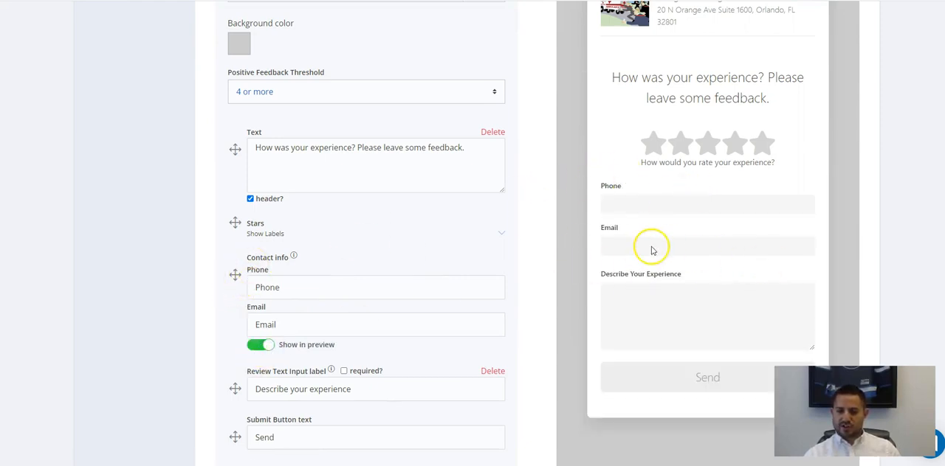
scroll(652, 253, down, 1)
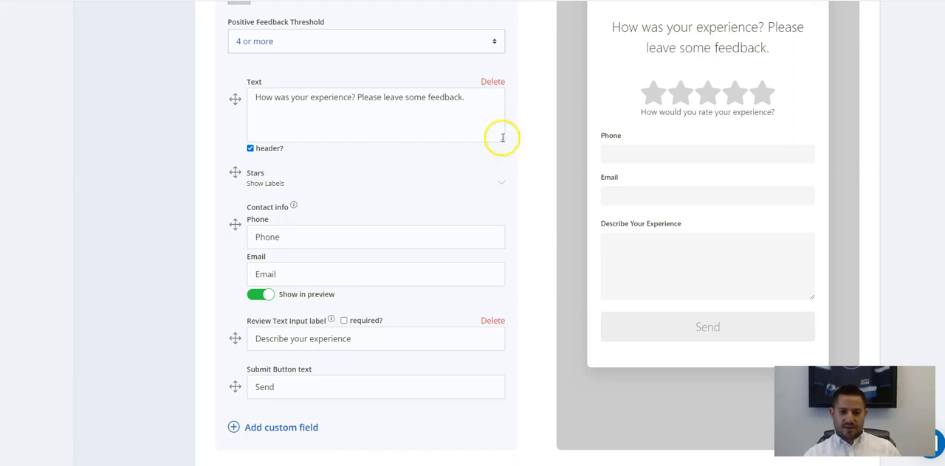
Examine the form's phone and email labels, review input label, submit button text, positive feedback threshold and background color.
drag(295, 237, 194, 233)
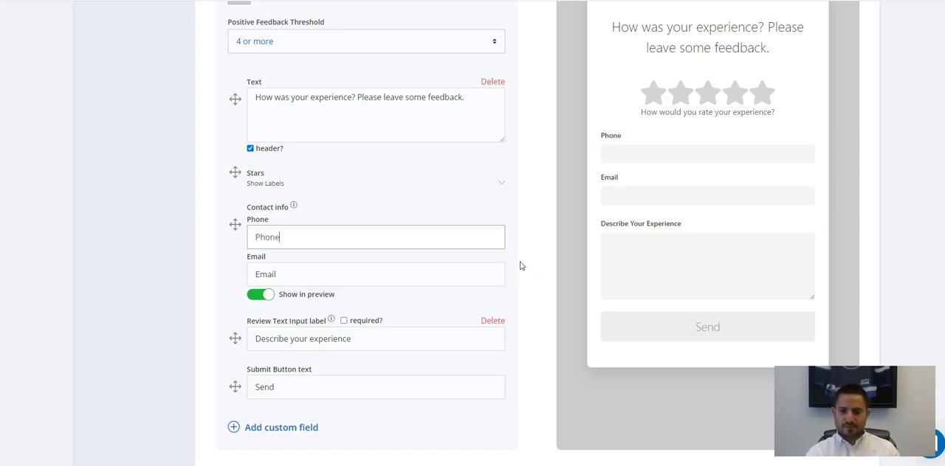
scroll(452, 206, down, 2)
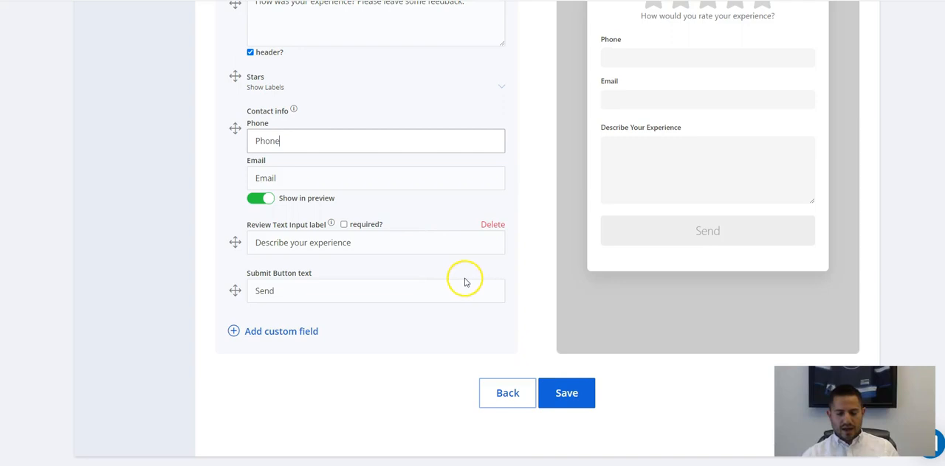
scroll(433, 344, up, 8)
scroll(303, 240, down, 5)
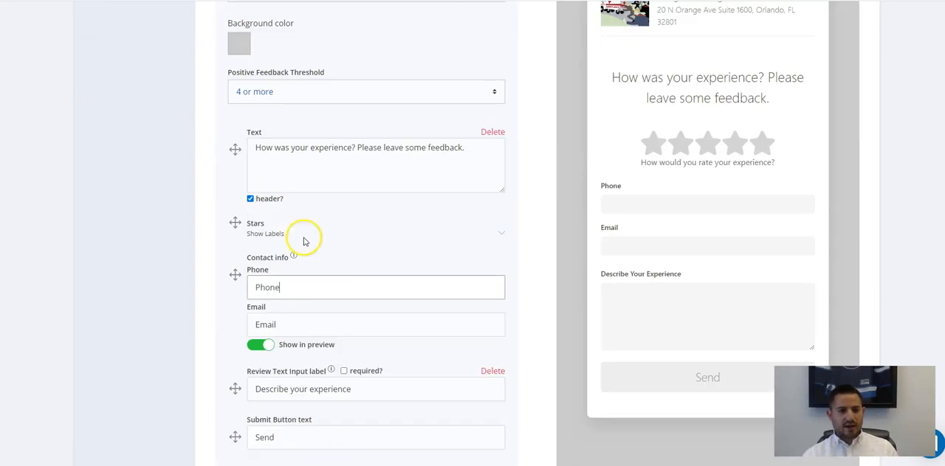
scroll(374, 223, up, 4)
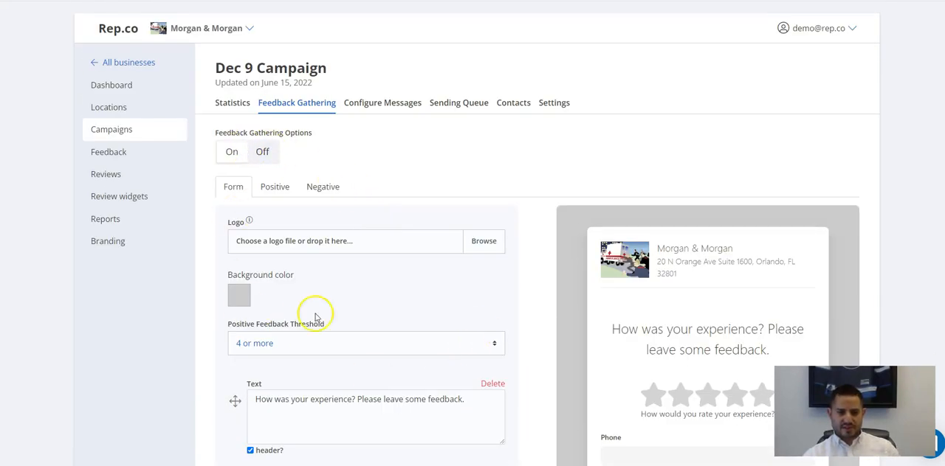
scroll(315, 318, down, 6)
scroll(472, 338, down, 2)
scroll(327, 293, up, 8)
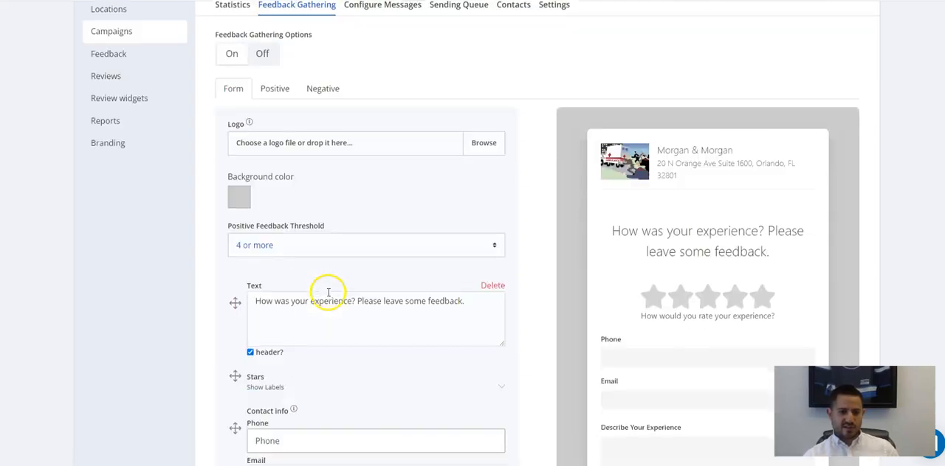
Open the positive feedback page and compare its header text with the preview and its review site buttons.
click(274, 187)
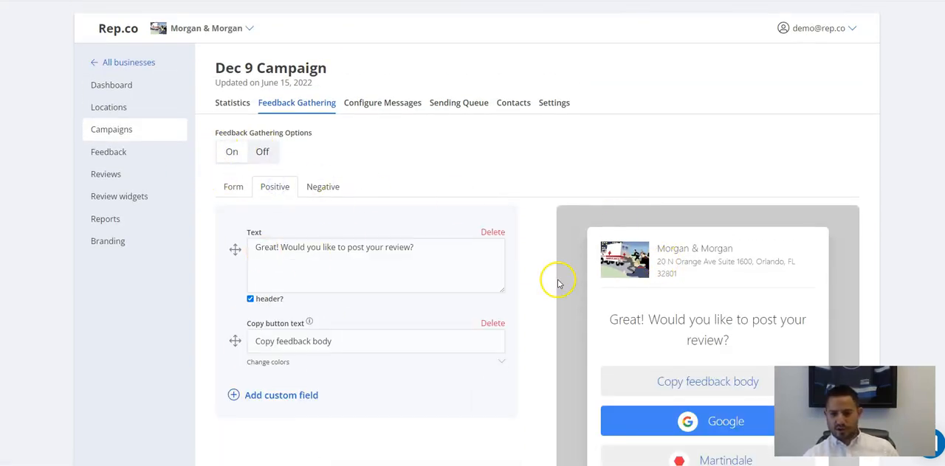
scroll(546, 284, down, 2)
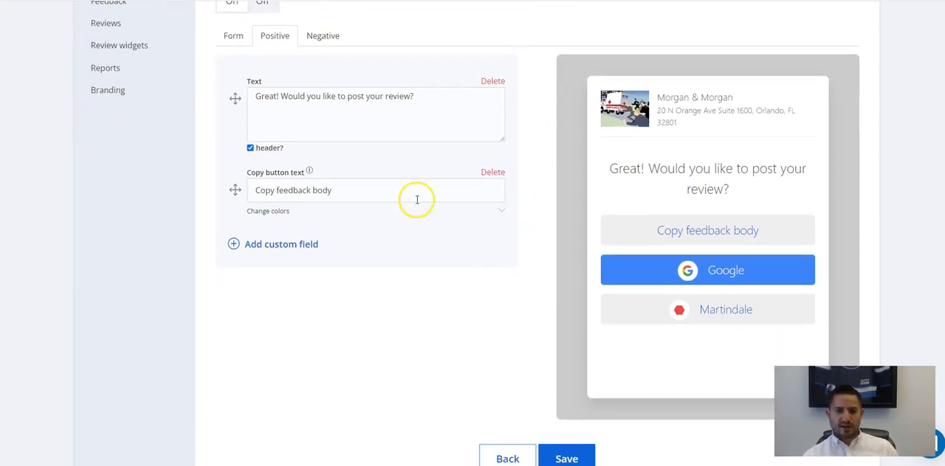
scroll(279, 164, up, 2)
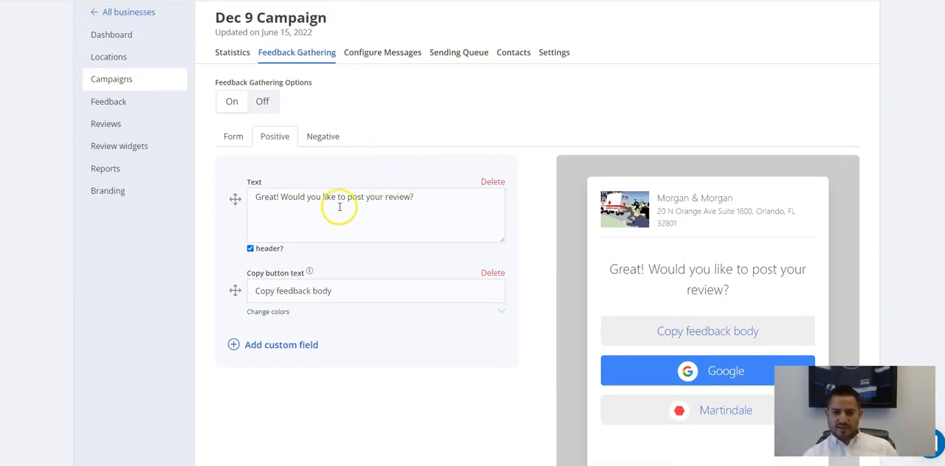
scroll(344, 197, down, 1)
drag(417, 145, 155, 130)
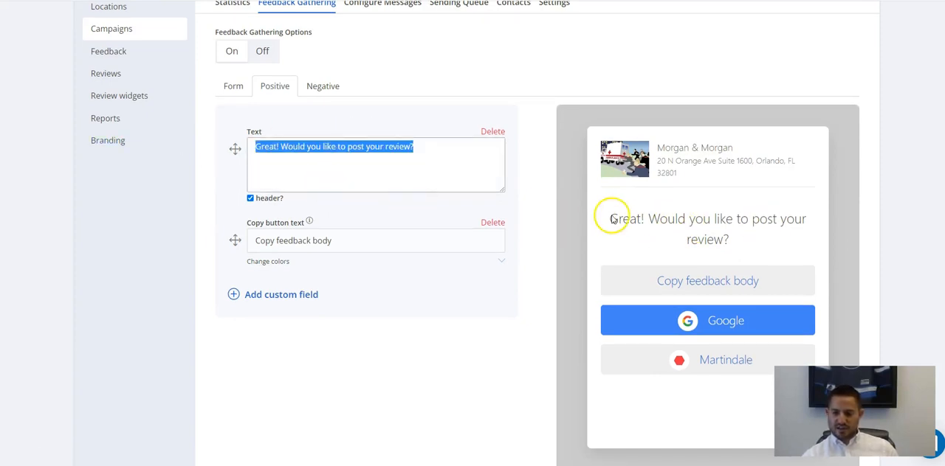
Examine the copy button's text and its background and text color options, and collapse the color options.
scroll(332, 151, down, 2)
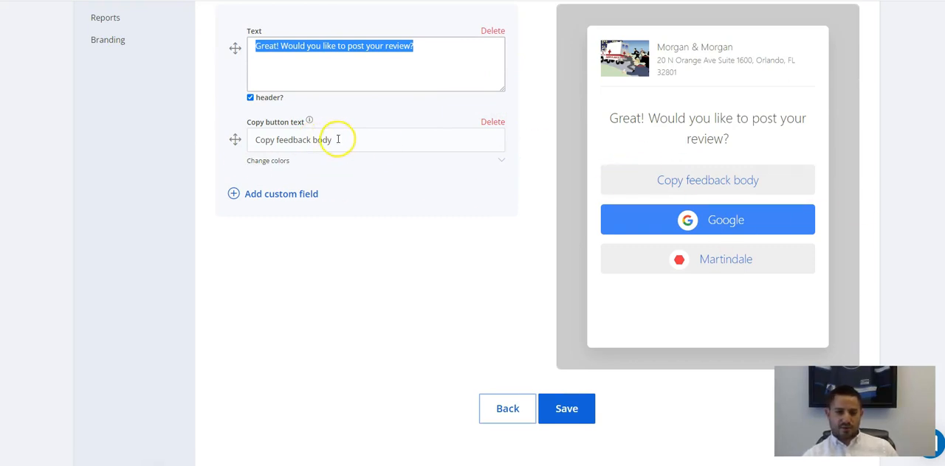
drag(337, 139, 218, 137)
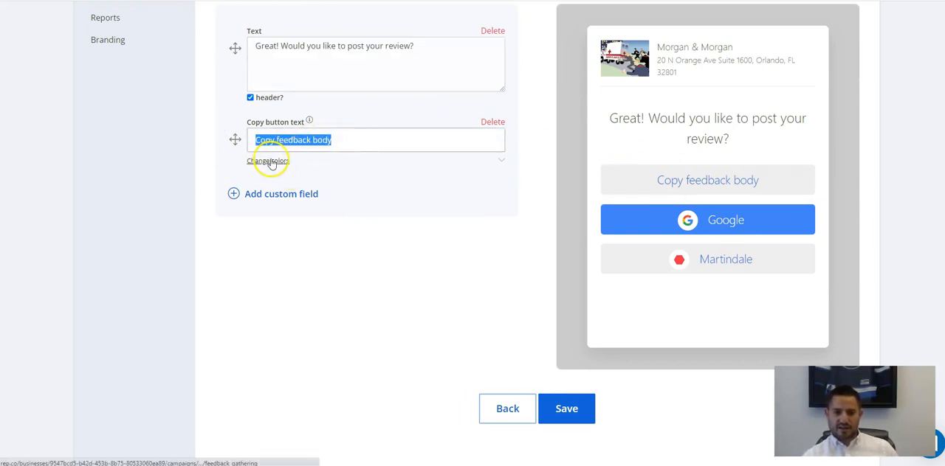
click(502, 161)
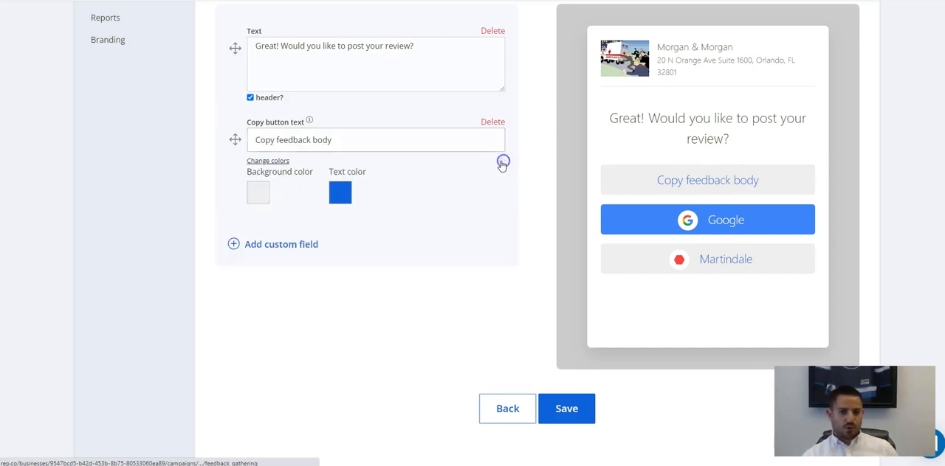
click(260, 196)
click(261, 199)
click(265, 188)
click(468, 217)
click(343, 196)
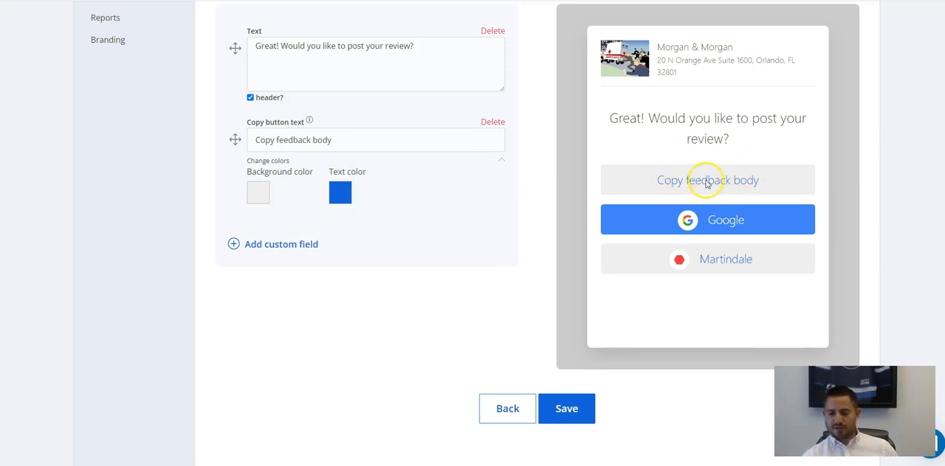
scroll(399, 186, down, 1)
click(502, 144)
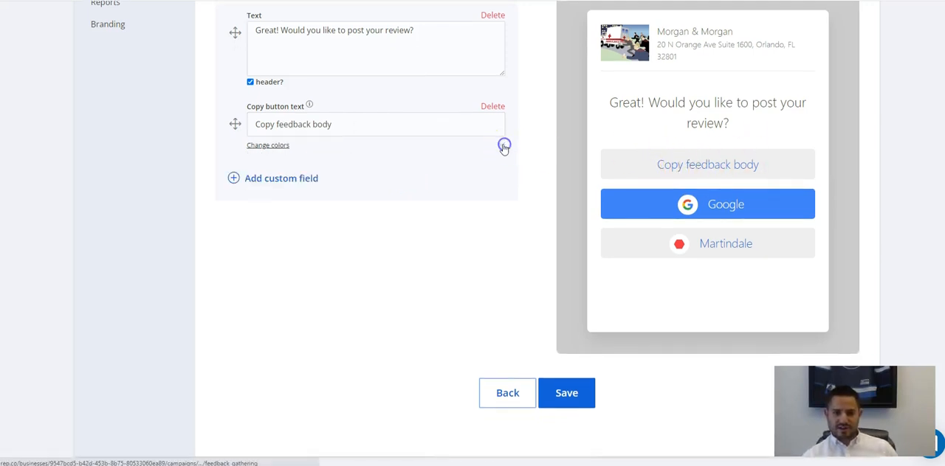
Add a divider as a custom field on the positive page and move it above the copy button text.
click(284, 178)
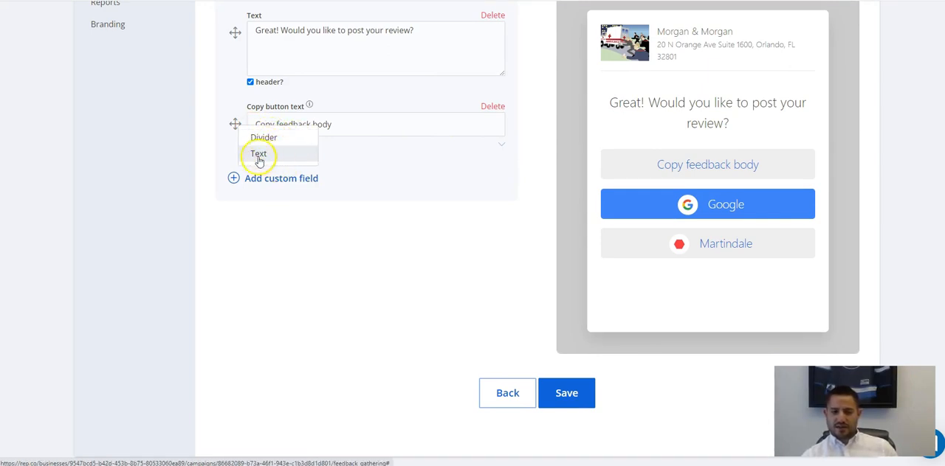
scroll(277, 148, up, 1)
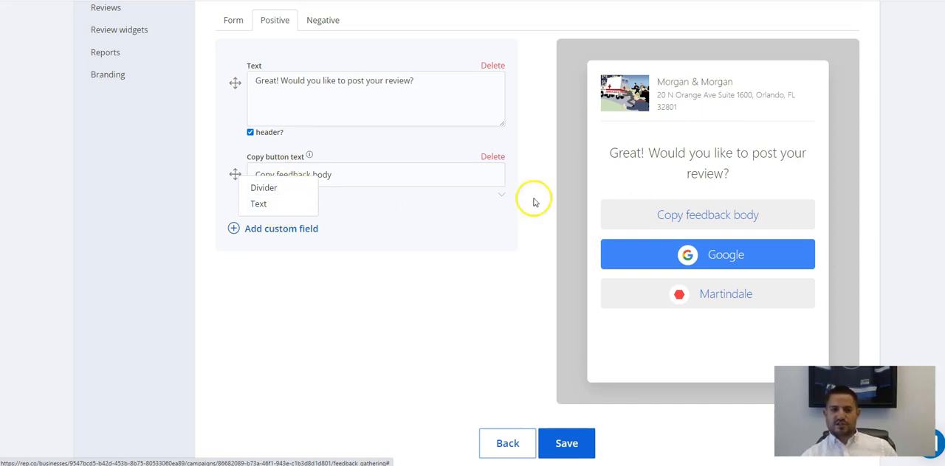
click(274, 188)
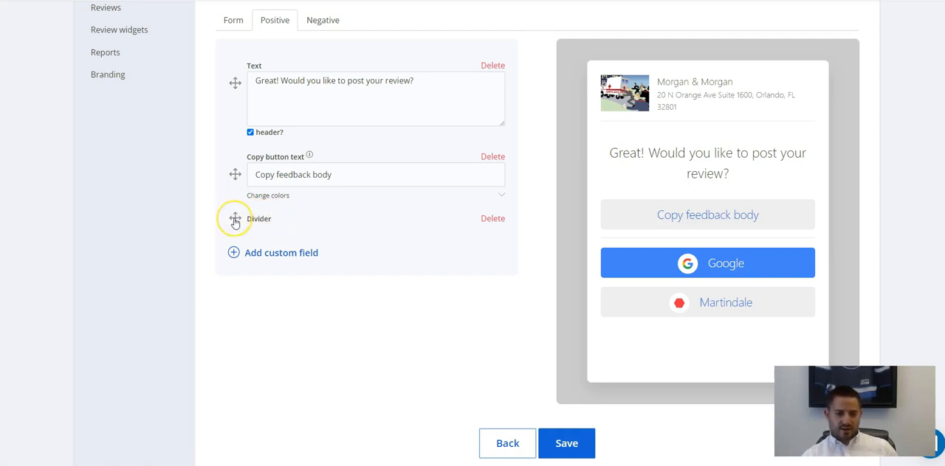
drag(234, 222, 236, 162)
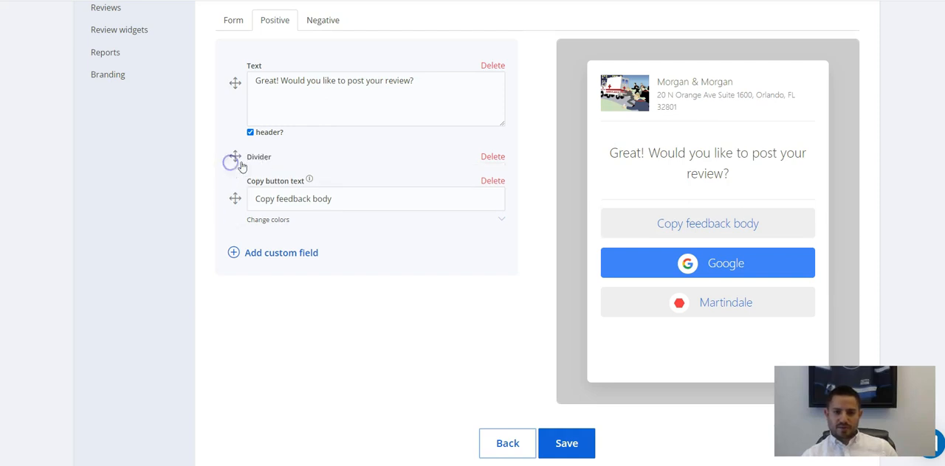
Add a text field between the divider and the copy button reading "As a local business it's really helpful to get reviews".
click(240, 254)
click(266, 227)
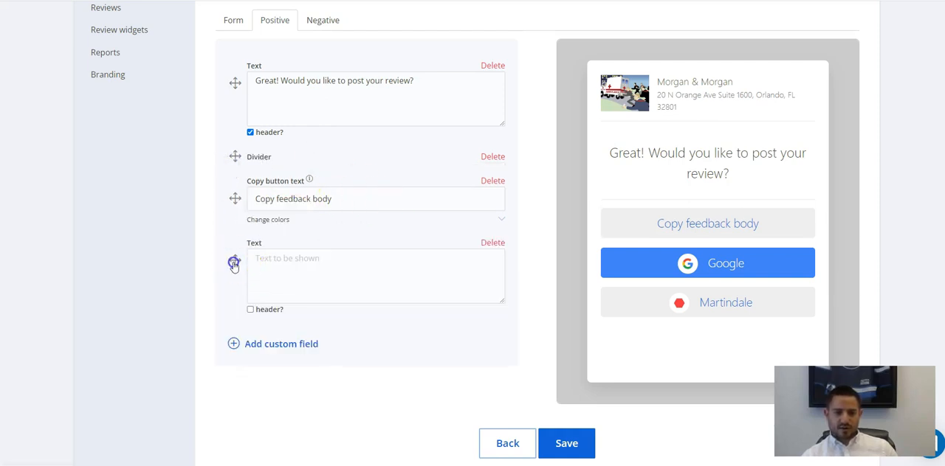
drag(234, 264, 230, 194)
drag(323, 221, 324, 221)
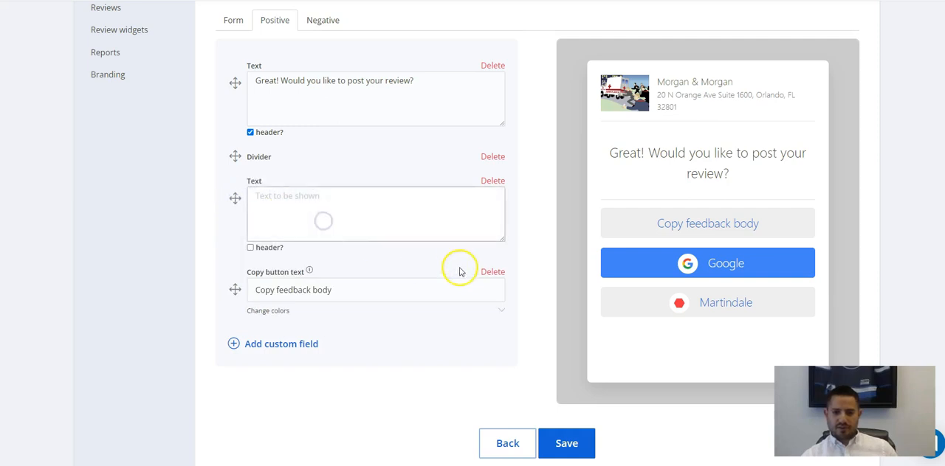
text(As a local business it's really helpful to get reviews)
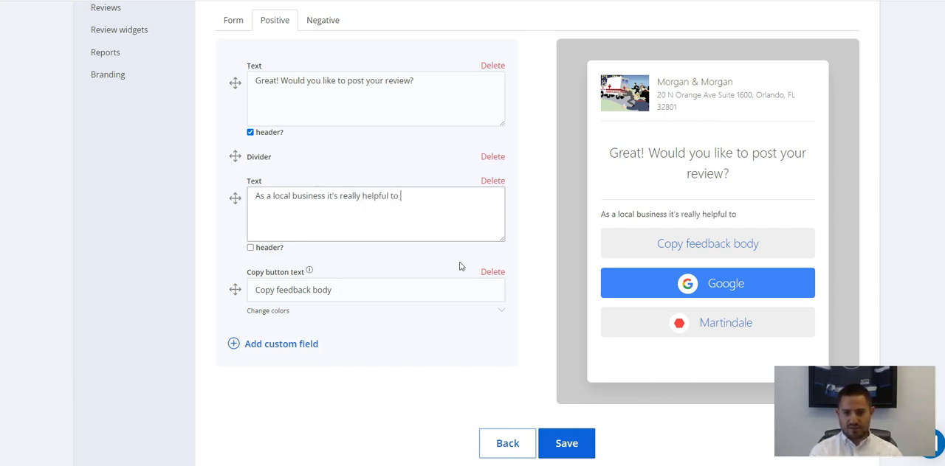
Turn the added text's header option on and back off, and delete both the added text field and the divider.
click(251, 248)
click(250, 248)
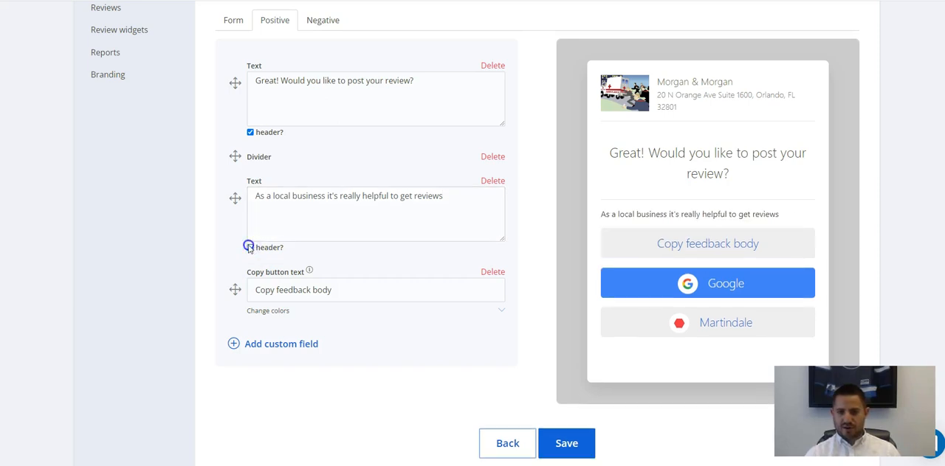
click(493, 180)
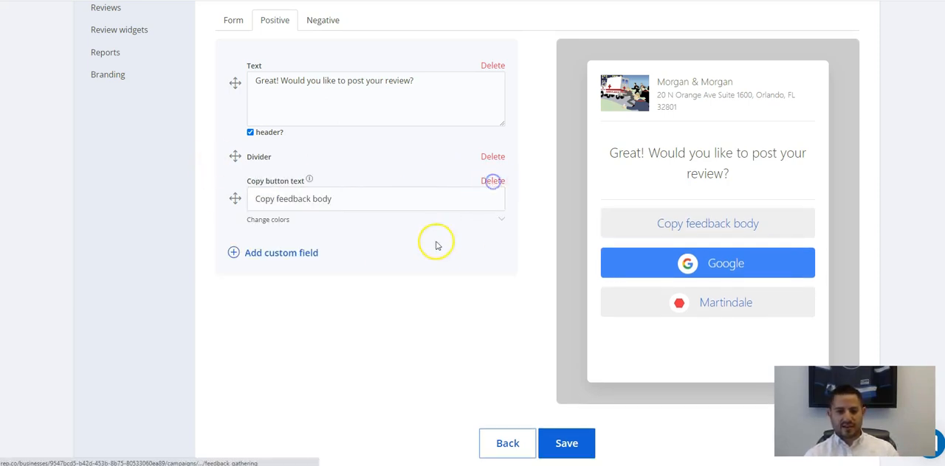
click(492, 156)
View the negative feedback page's message text and its preview.
scroll(437, 251, up, 3)
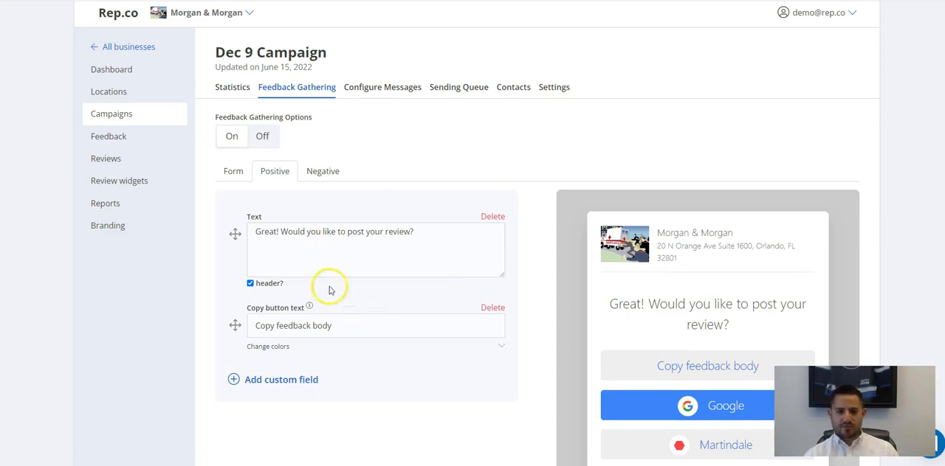
click(321, 187)
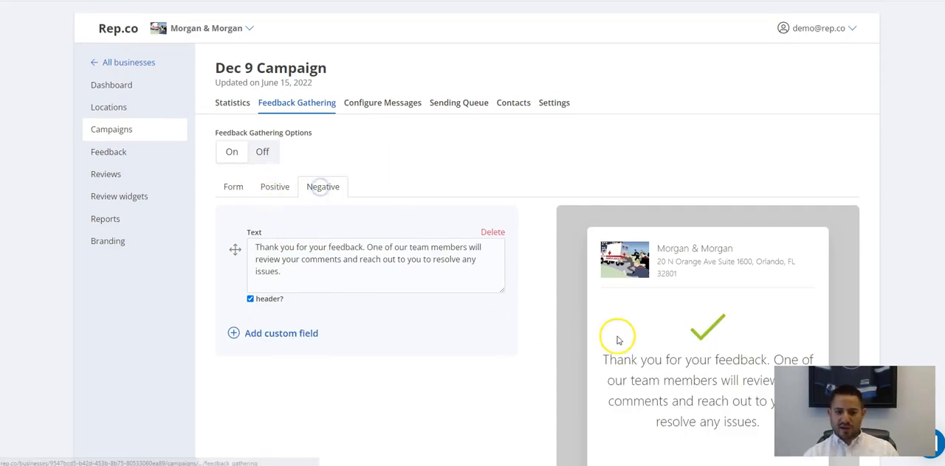
Turn the negative page message's header option off and back on.
scroll(509, 313, down, 3)
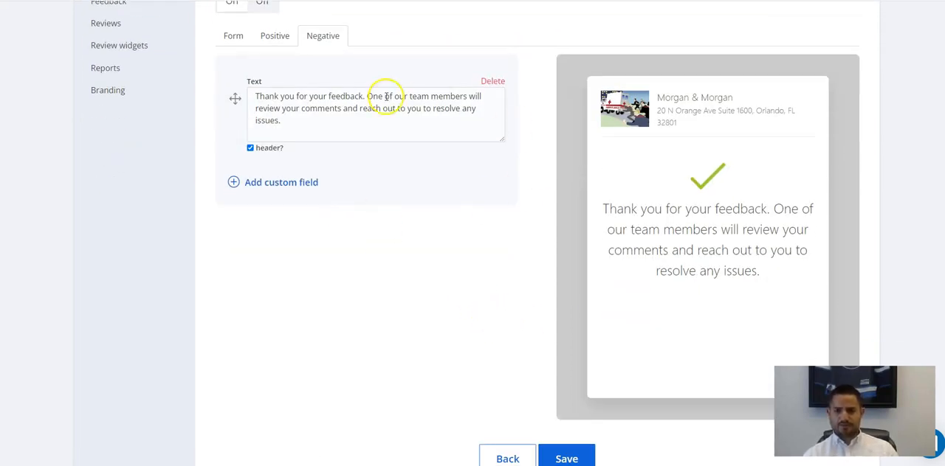
drag(303, 120, 187, 46)
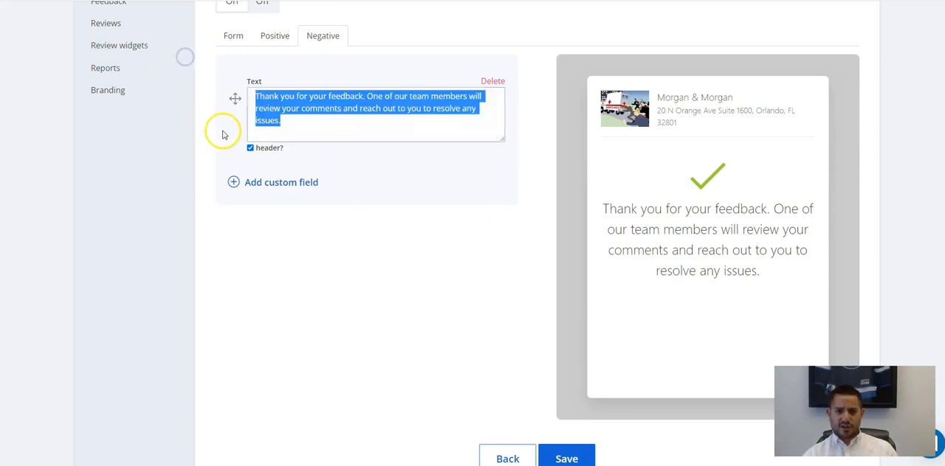
click(249, 148)
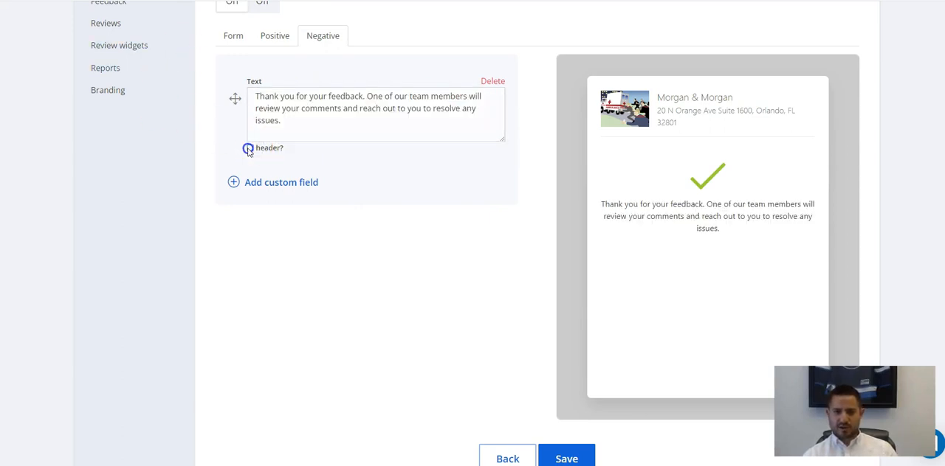
click(250, 149)
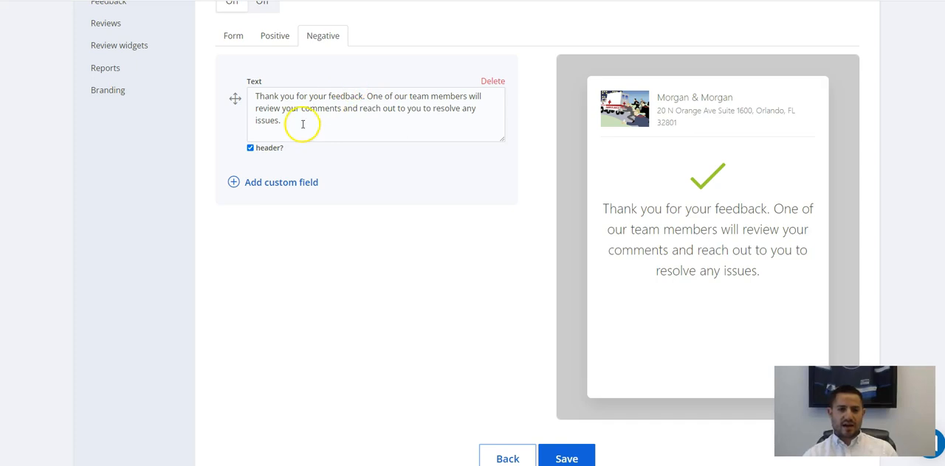
Add a Review Text Input label custom field to the negative page and delete it again.
scroll(727, 273, down, 1)
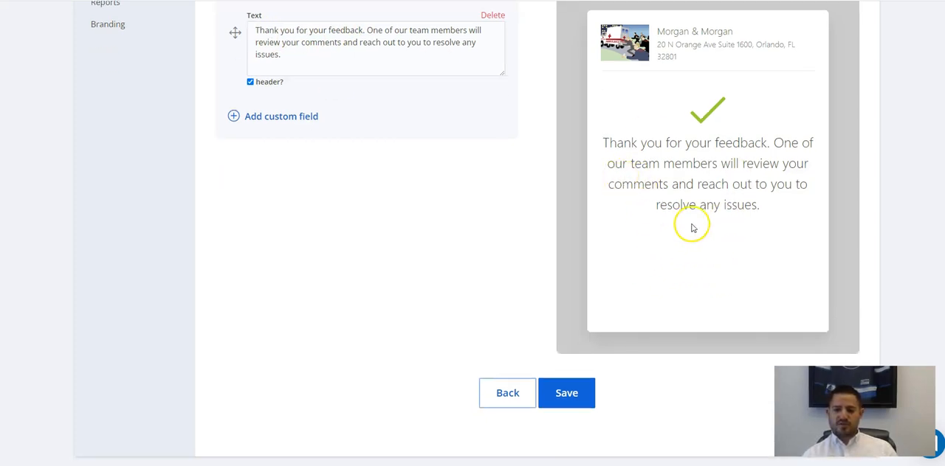
scroll(701, 218, up, 1)
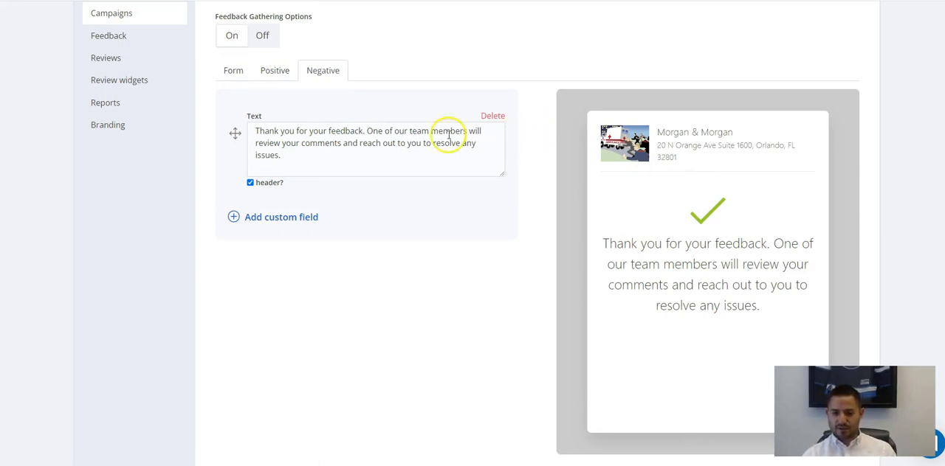
scroll(598, 244, down, 2)
scroll(561, 229, up, 2)
click(281, 220)
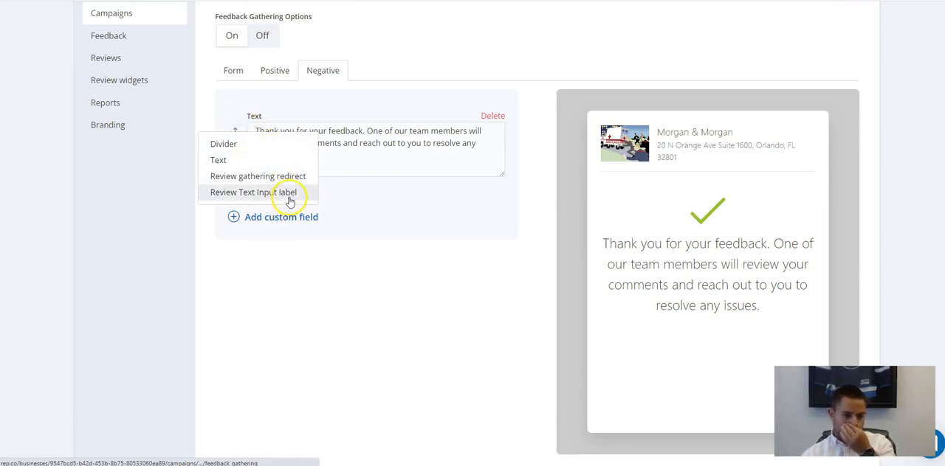
click(243, 194)
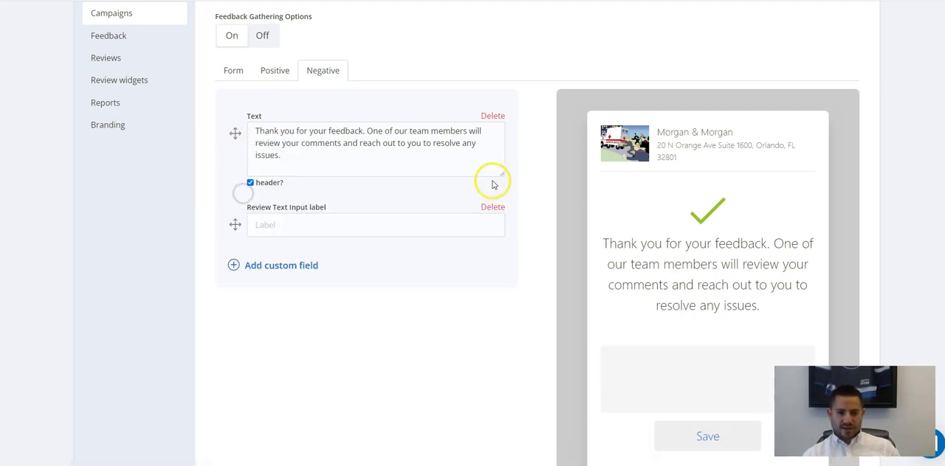
scroll(369, 93, down, 2)
scroll(452, 214, up, 1)
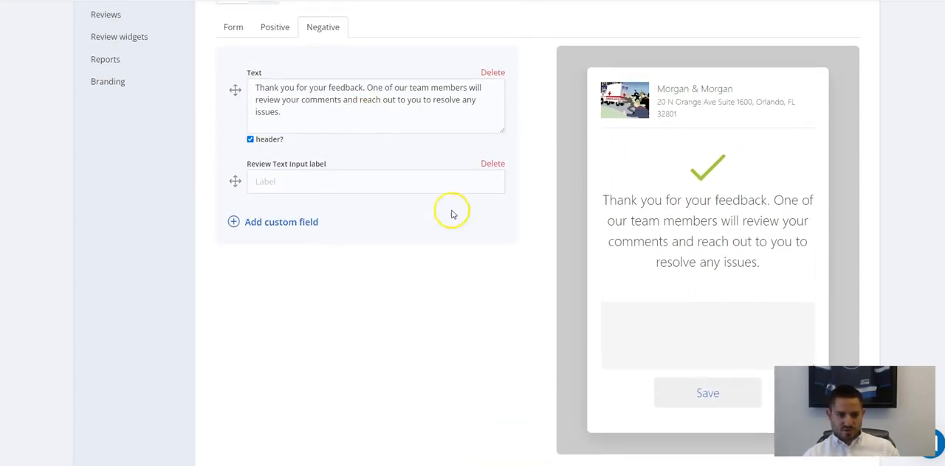
click(493, 168)
Add a review gathering redirect field to the negative page with the introductory text "Or if you'd prefer".
click(271, 176)
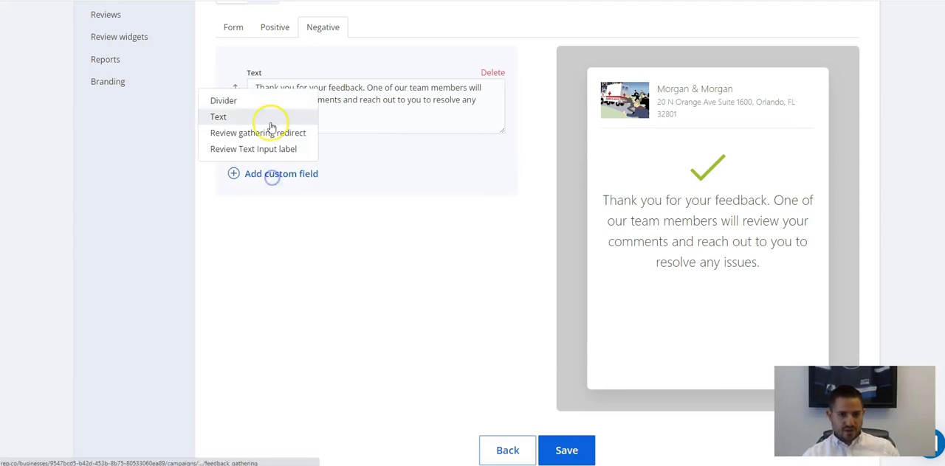
click(267, 137)
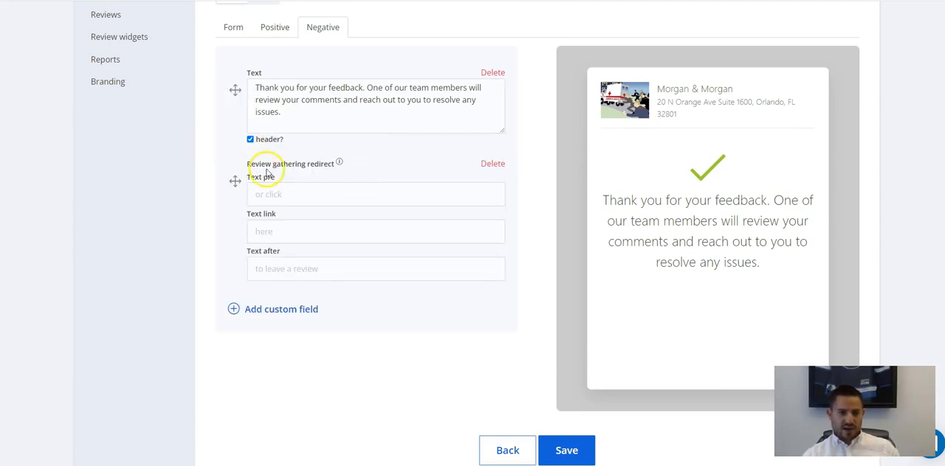
scroll(325, 221, down, 1)
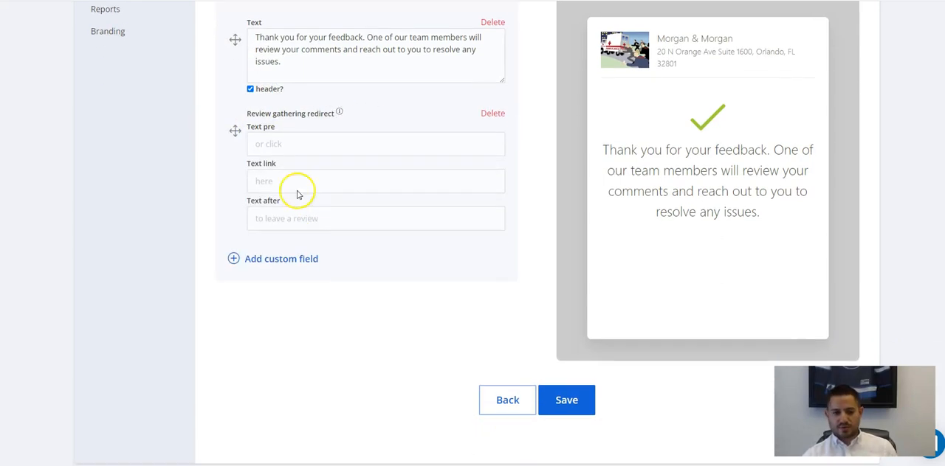
click(324, 225)
click(357, 149)
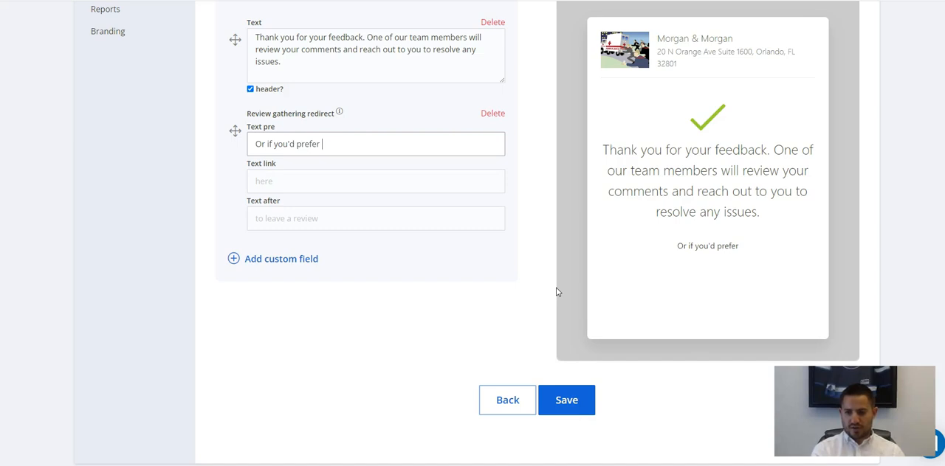
text(a review)
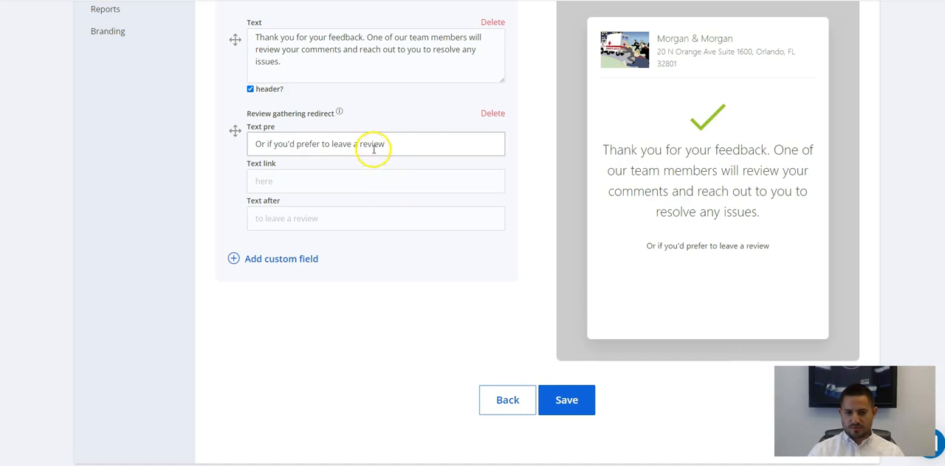
drag(385, 145, 338, 145)
key(BackSpace)
Set the redirect's link text to "click here" and its text after to "to leave a review.".
key(Tab)
text(click here)
key(Tab)
text(to leave a re)
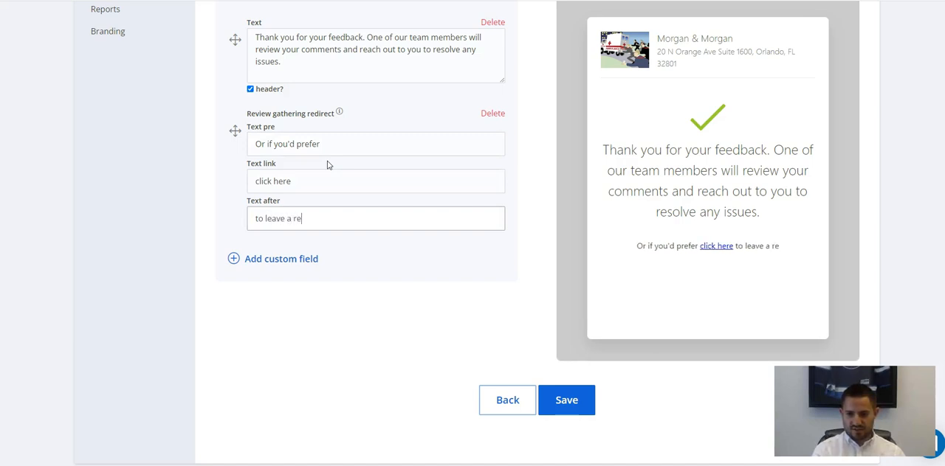
text(view.)
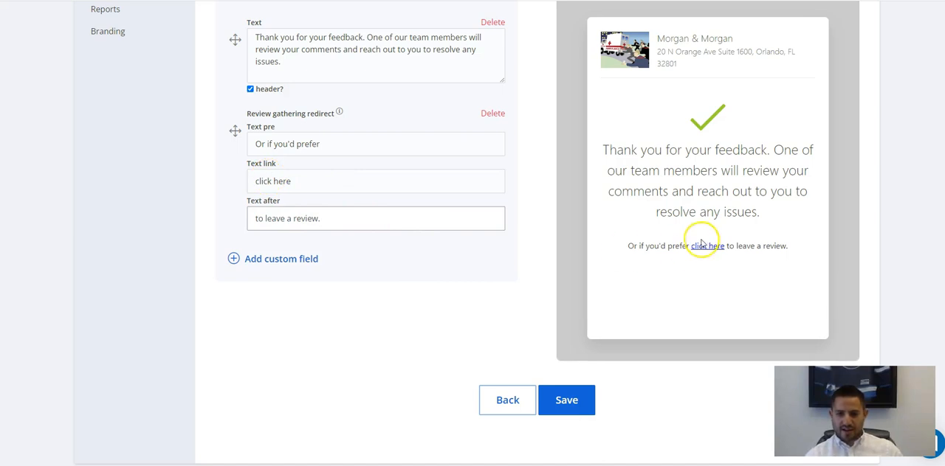
Compare the positive page's review options with the redirect sentence in the negative page's preview.
scroll(666, 249, up, 2)
click(261, 78)
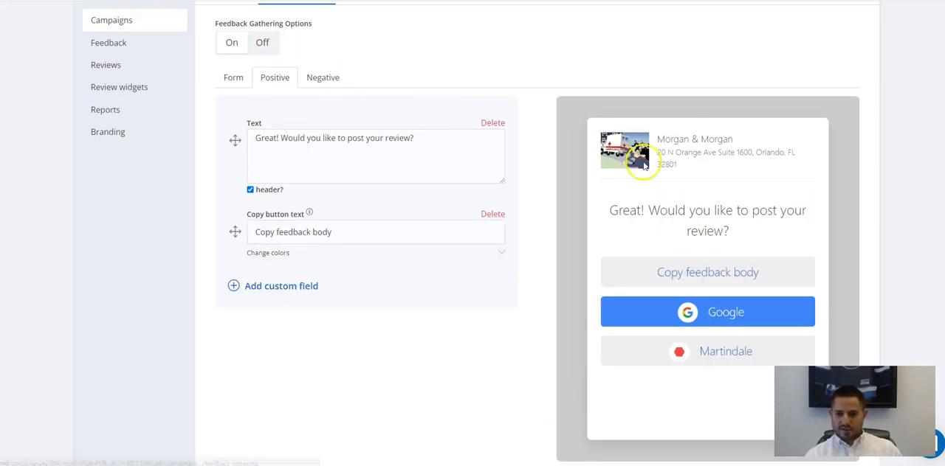
click(323, 77)
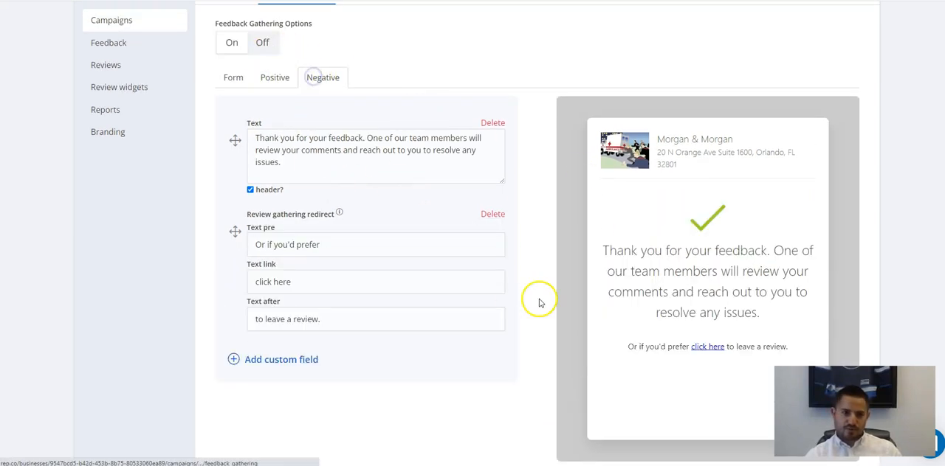
scroll(662, 270, down, 1)
scroll(663, 270, down, 2)
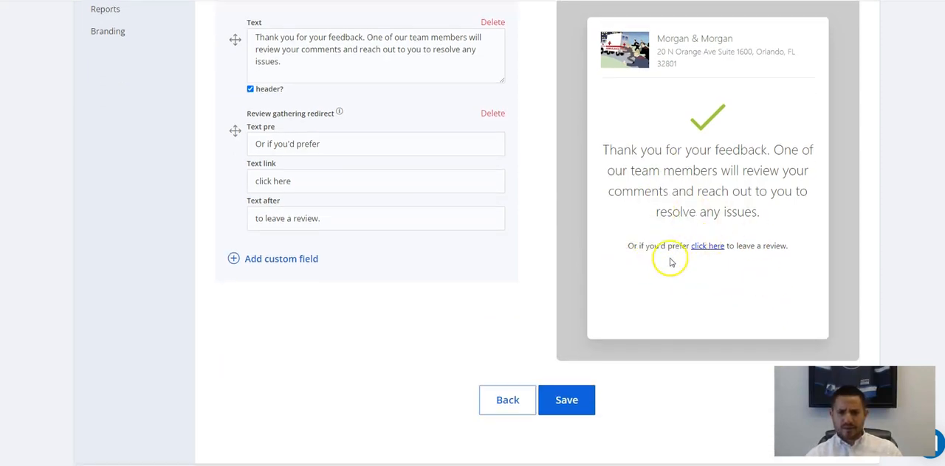
Delete the review gathering redirect field from the negative page.
click(263, 260)
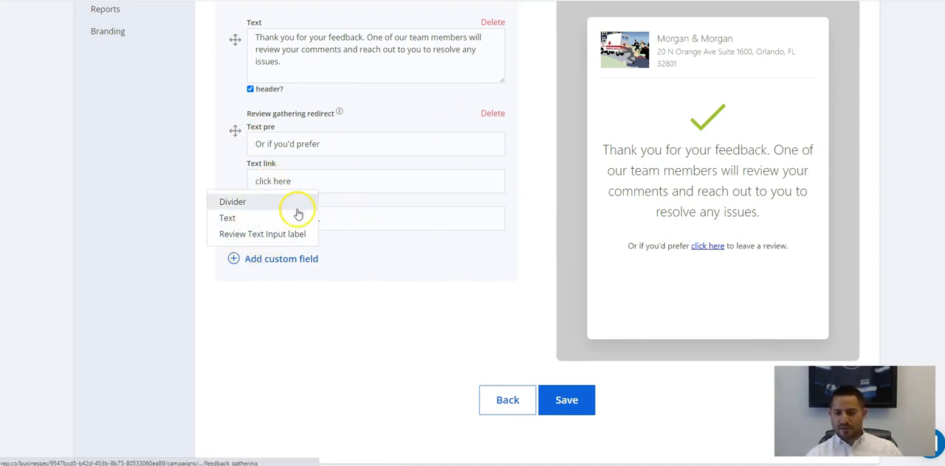
click(493, 113)
Delete the "Describe your experience" review text input from the feedback form page.
scroll(474, 159, up, 3)
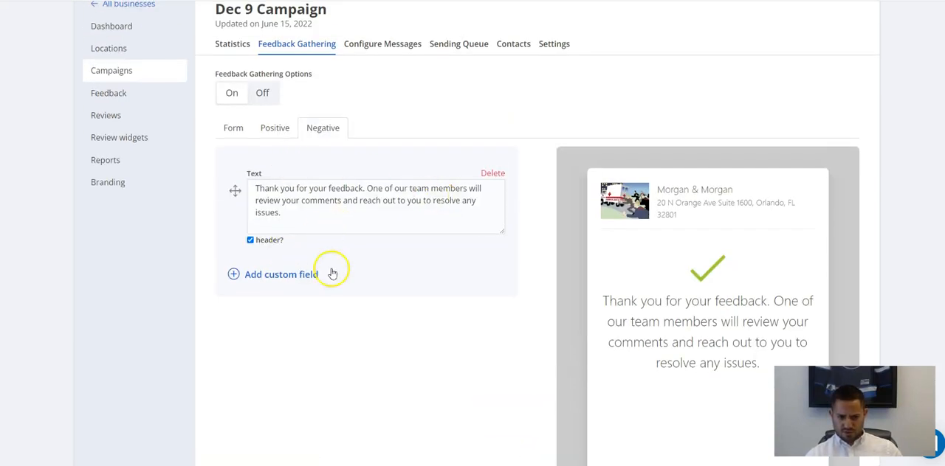
scroll(686, 251, up, 2)
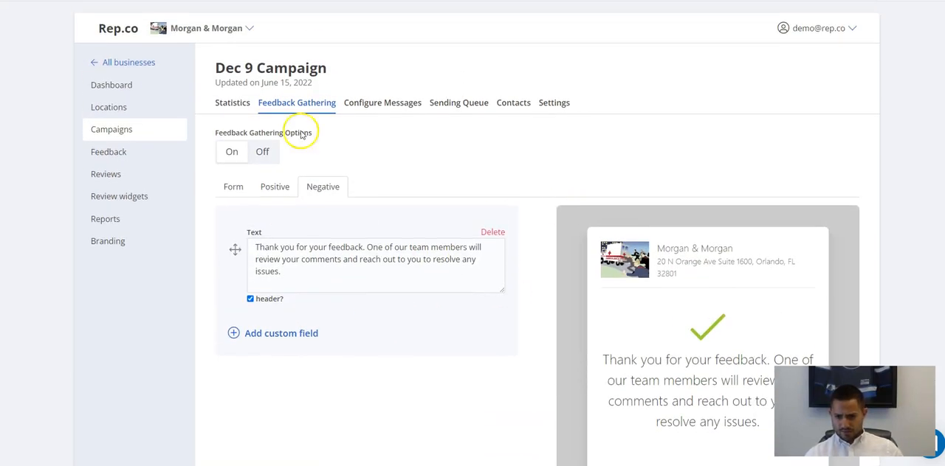
click(235, 185)
scroll(567, 291, down, 5)
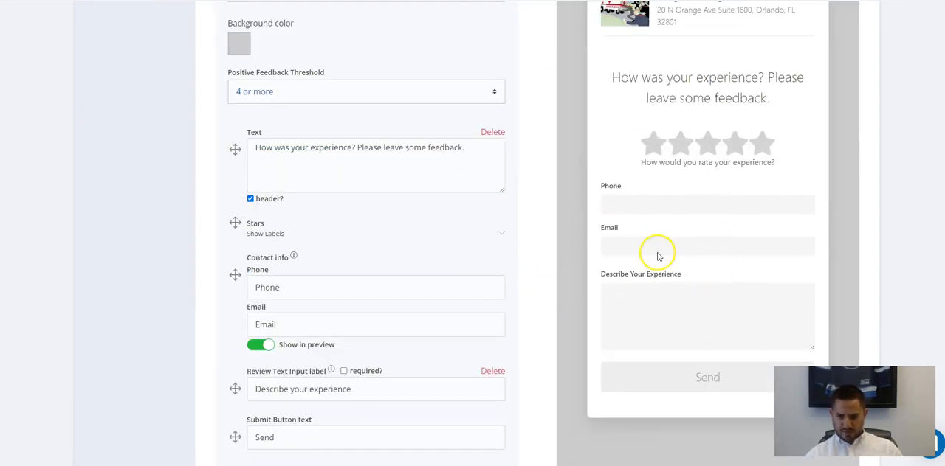
scroll(657, 249, up, 1)
scroll(495, 287, down, 4)
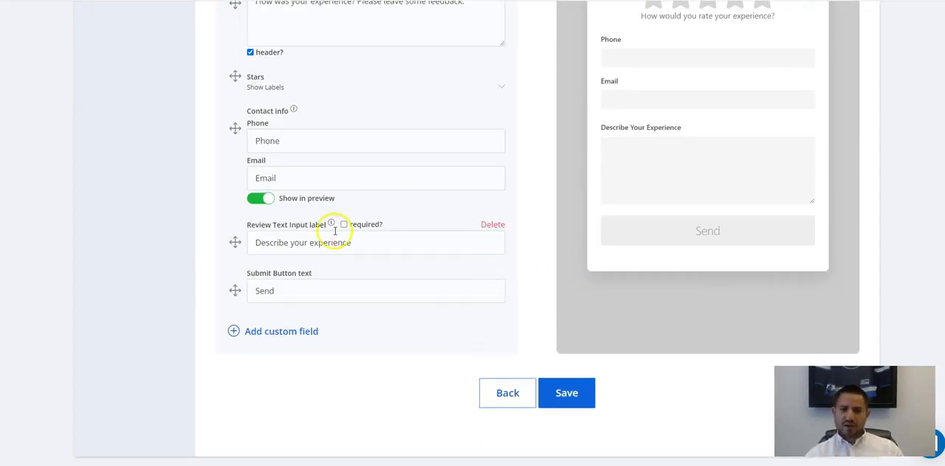
click(489, 226)
Turn off showing the contact info's phone and email fields in the feedback form preview.
scroll(523, 239, up, 3)
scroll(382, 348, down, 2)
click(260, 297)
scroll(258, 299, up, 3)
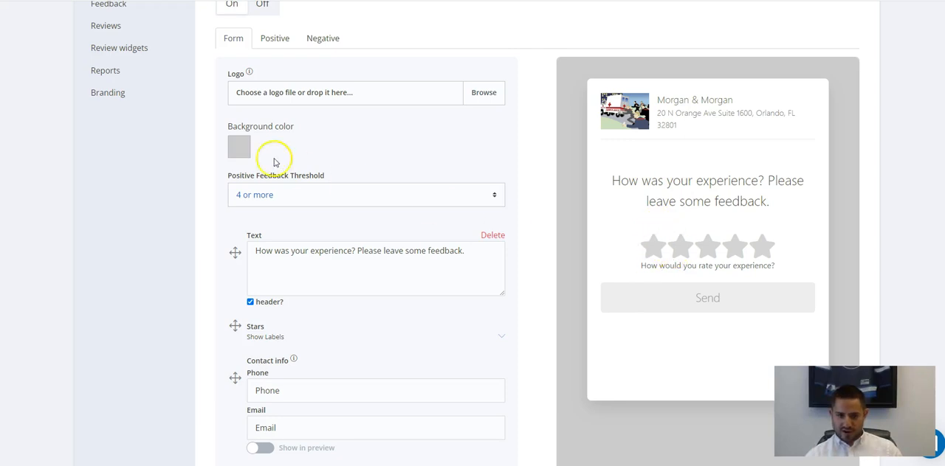
Add a Review Text Input label custom field to the negative page, labelled "Please tell us about your experience".
scroll(274, 161, up, 2)
click(320, 140)
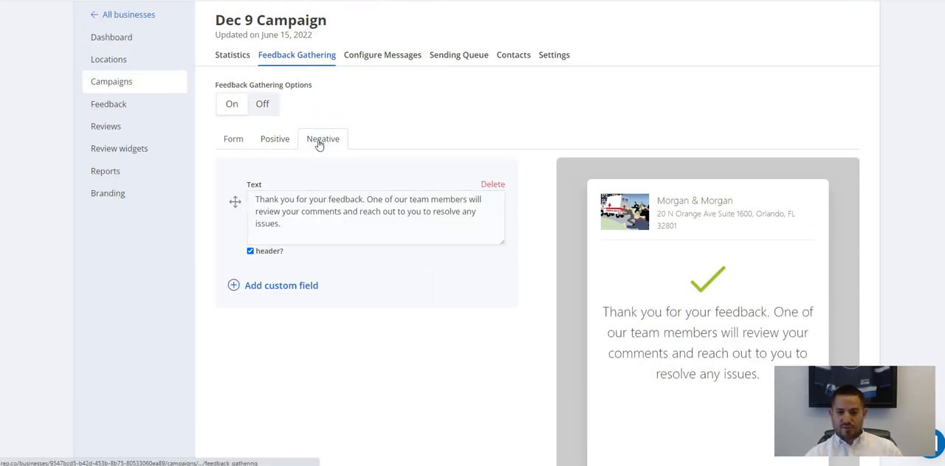
scroll(406, 198, down, 1)
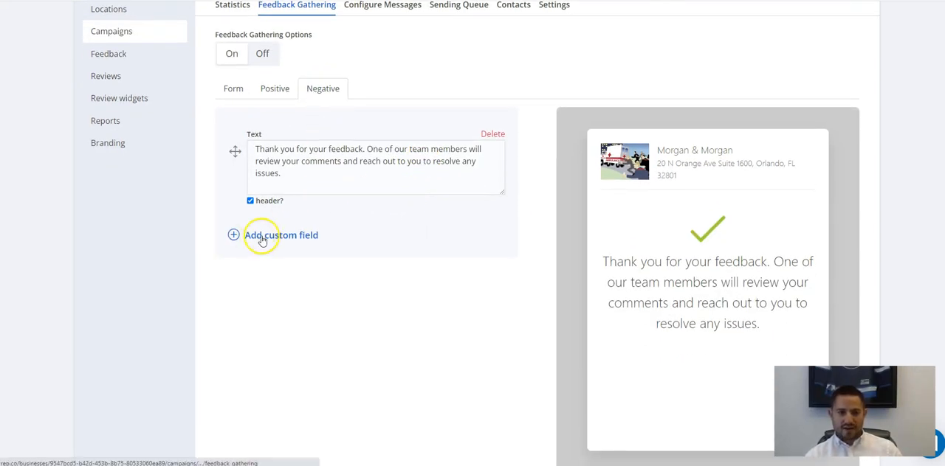
click(262, 238)
click(265, 210)
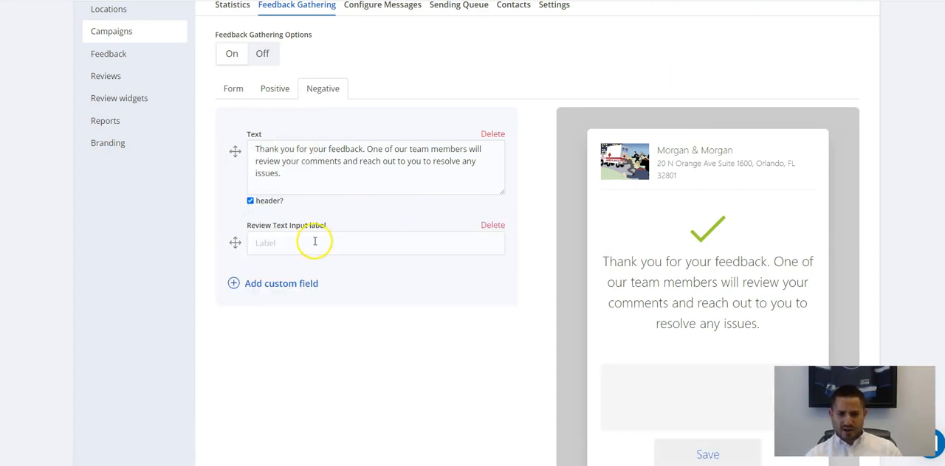
scroll(328, 242, down, 1)
scroll(328, 242, down, 1)
click(326, 141)
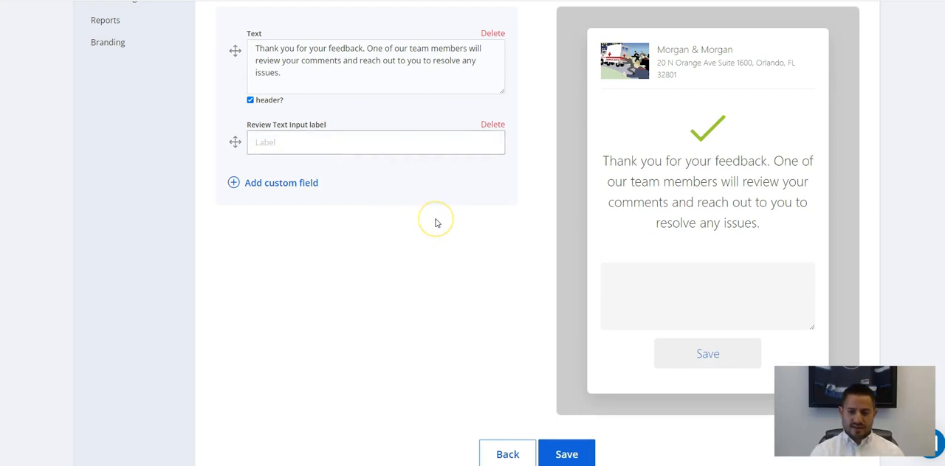
text(Please tell us abo)
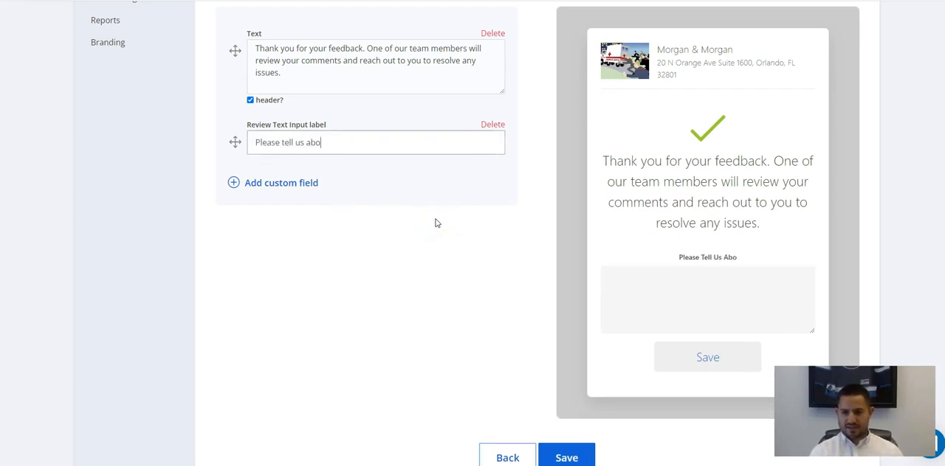
text(ut your experi)
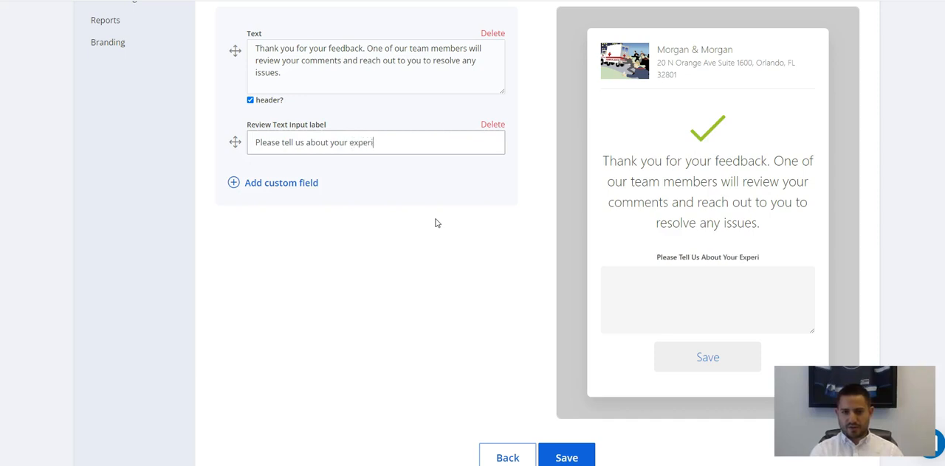
text(ence)
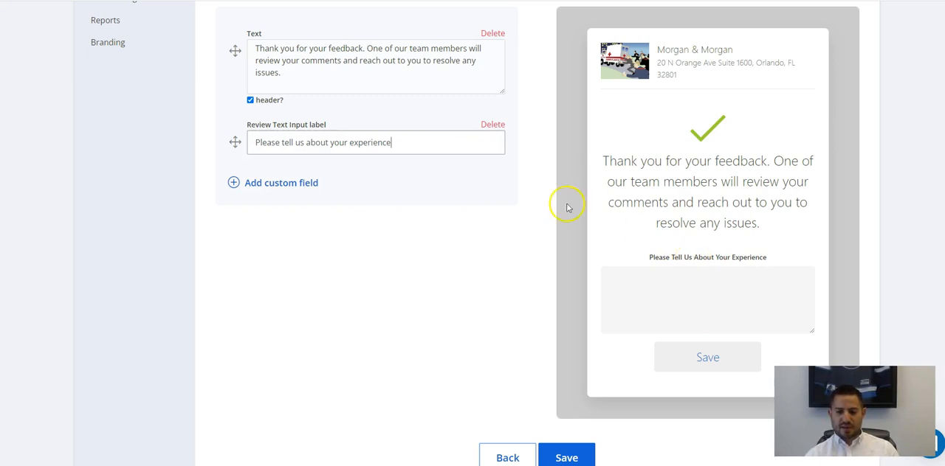
Examine the negative page's fields and preview with the labelled text input below the thank-you message.
scroll(719, 228, down, 1)
scroll(702, 239, up, 2)
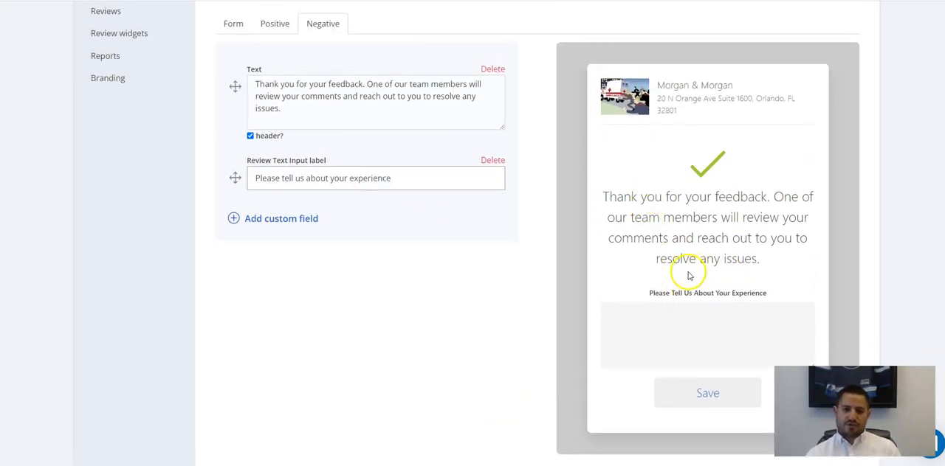
scroll(689, 276, down, 2)
scroll(679, 264, up, 3)
scroll(686, 258, up, 2)
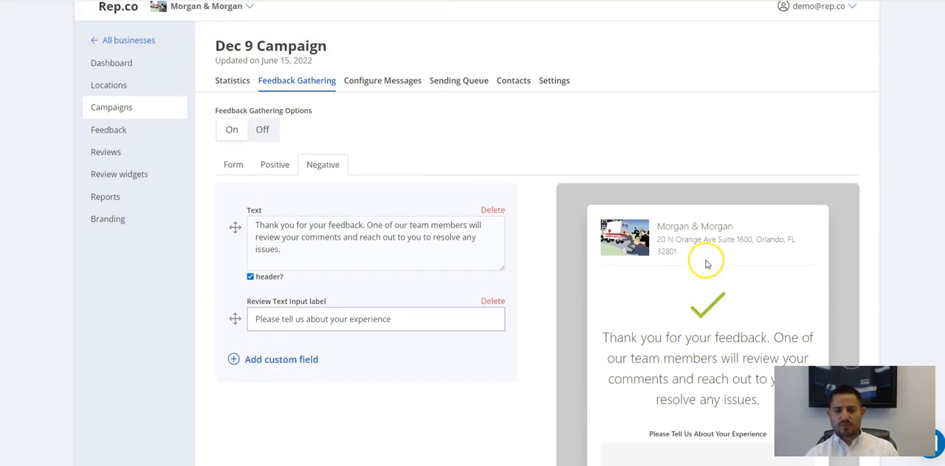
scroll(624, 217, down, 4)
scroll(465, 254, up, 3)
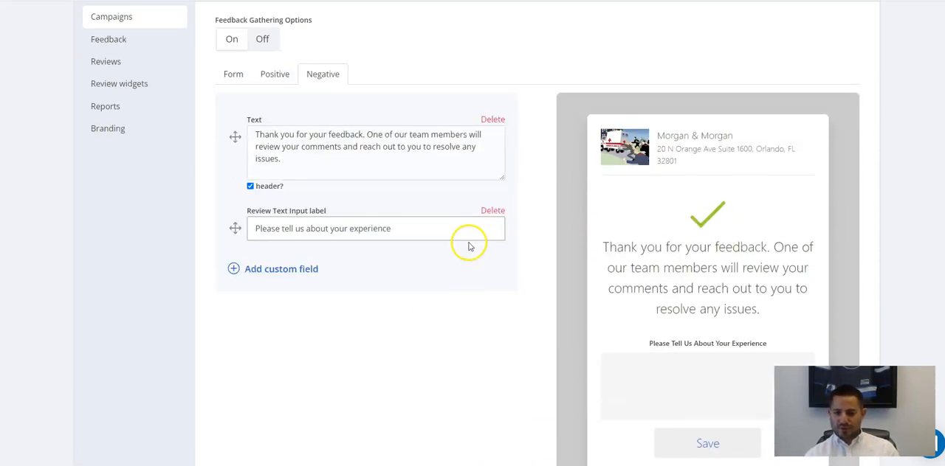
scroll(595, 220, up, 2)
scroll(561, 237, down, 5)
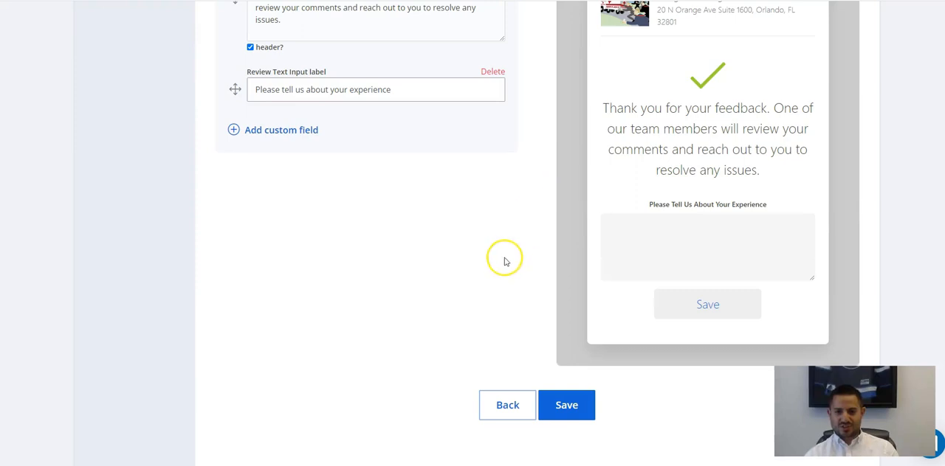